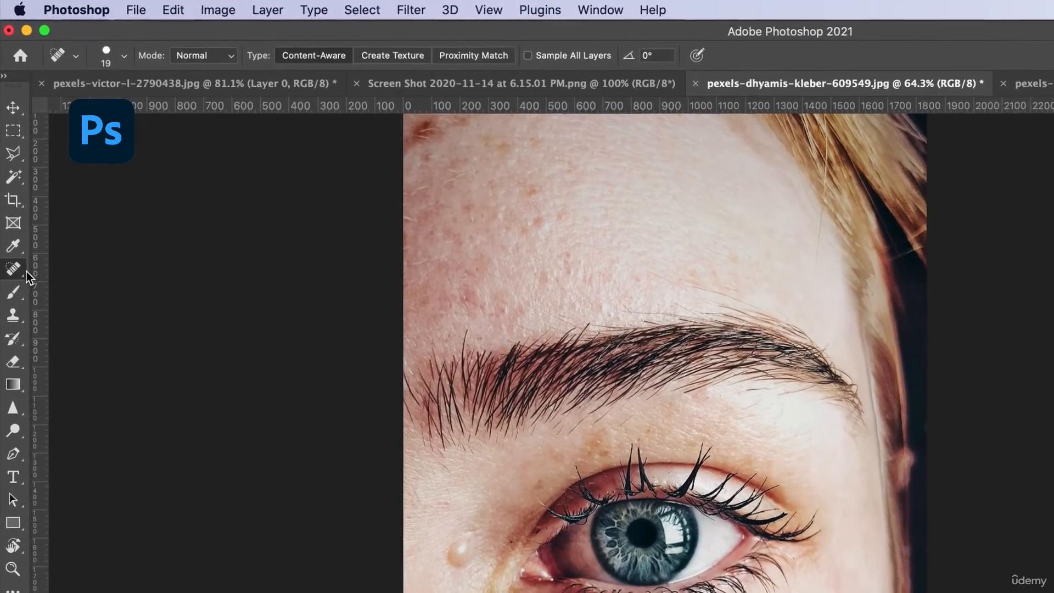
# - Activate the Spot Healing Brush and set its size to 118 px
pyautogui.click(14, 210)
pyautogui.moveTo(19, 281); pyautogui.dragTo(90, 276)
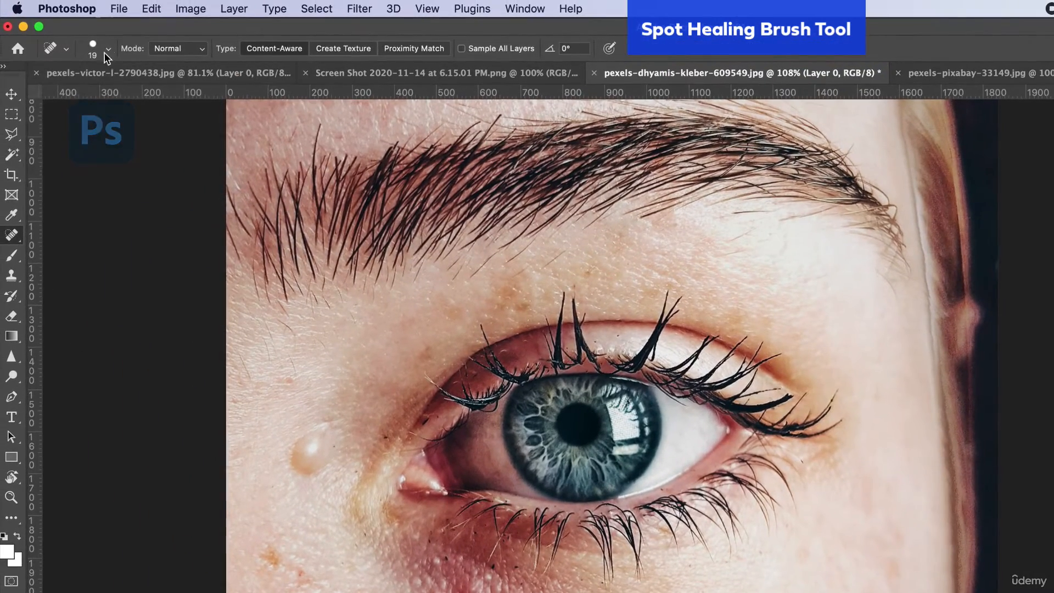
pyautogui.click(109, 50)
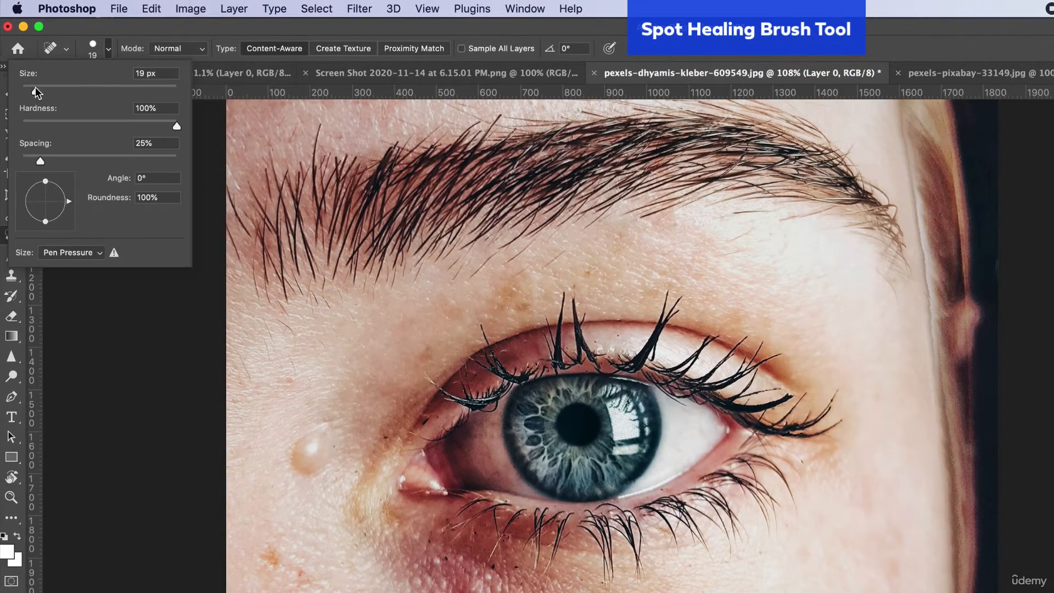
pyautogui.moveTo(36, 88); pyautogui.dragTo(54, 91)
pyautogui.moveTo(54, 91); pyautogui.dragTo(60, 92)
pyautogui.moveTo(96, 90); pyautogui.dragTo(106, 90)
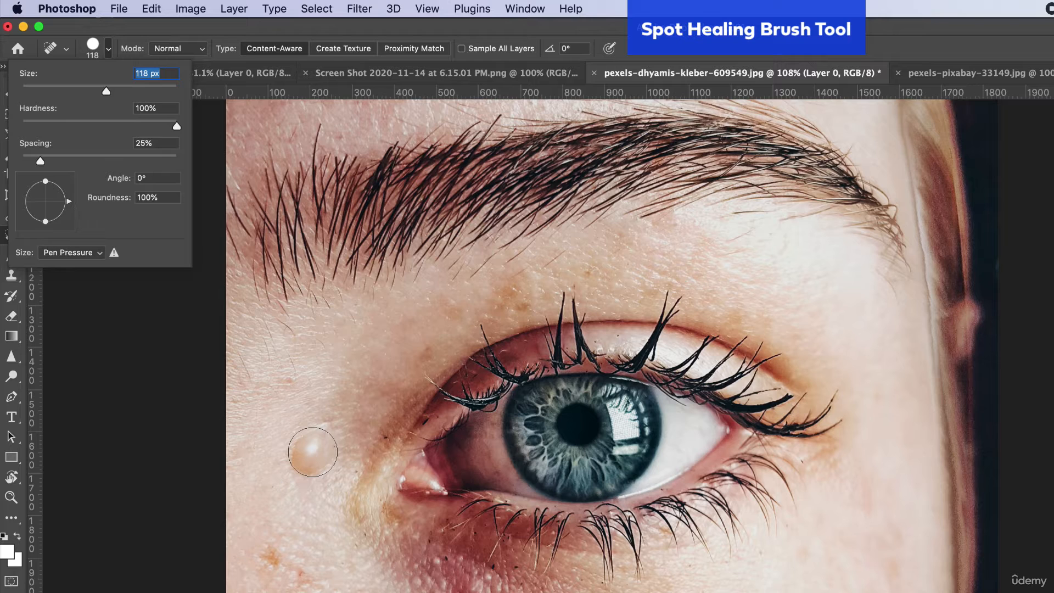
# - Heal the bump beside the inner eye corner, the brown spots on the cheek and nose side, and the dark spot under the eye
pyautogui.click(313, 452)
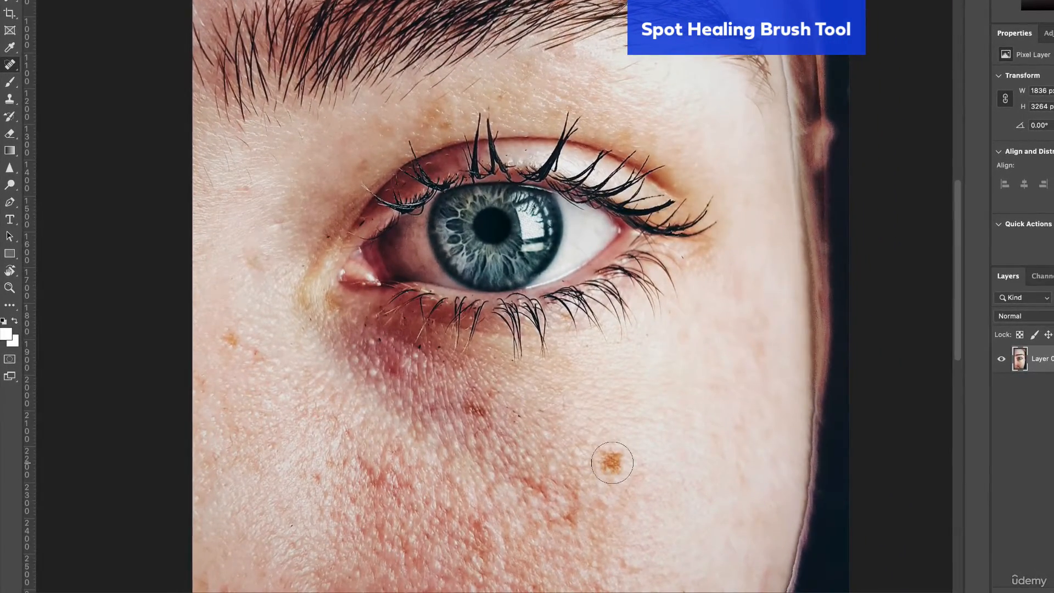
pyautogui.click(614, 462)
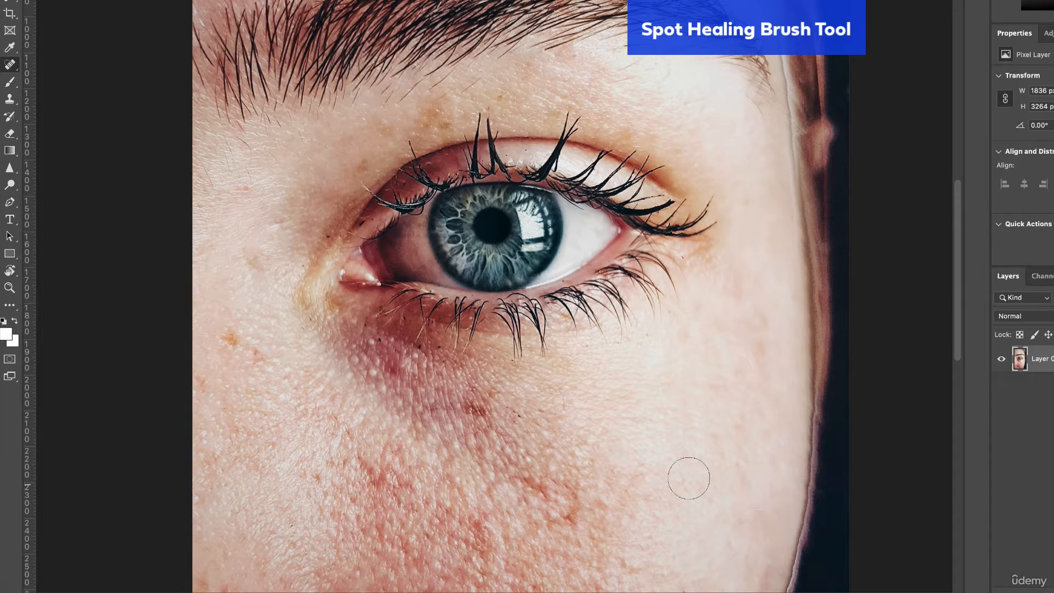
pyautogui.click(231, 340)
pyautogui.click(250, 351)
pyautogui.click(210, 384)
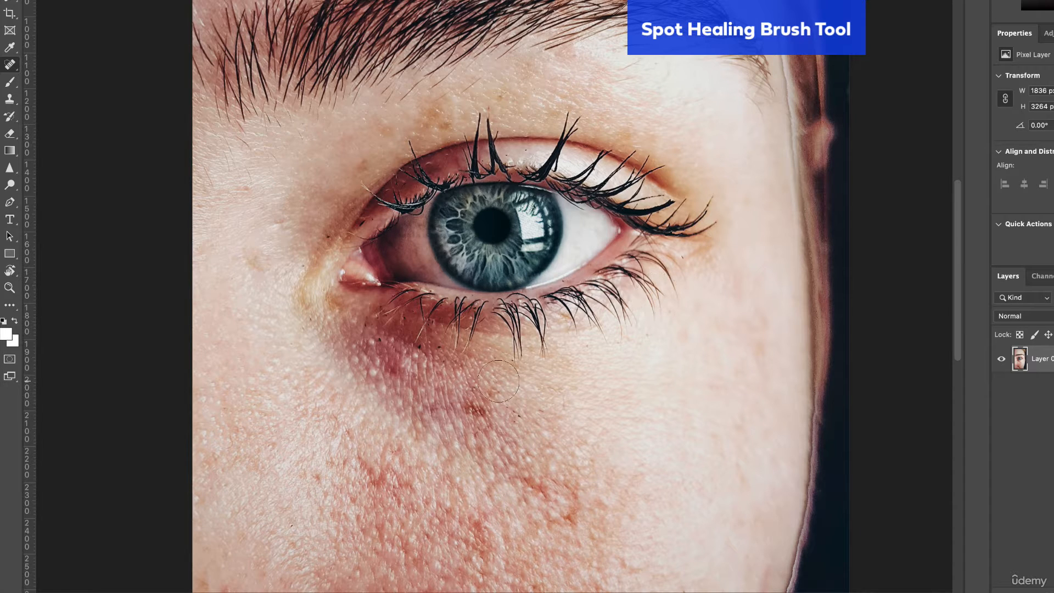
pyautogui.click(478, 411)
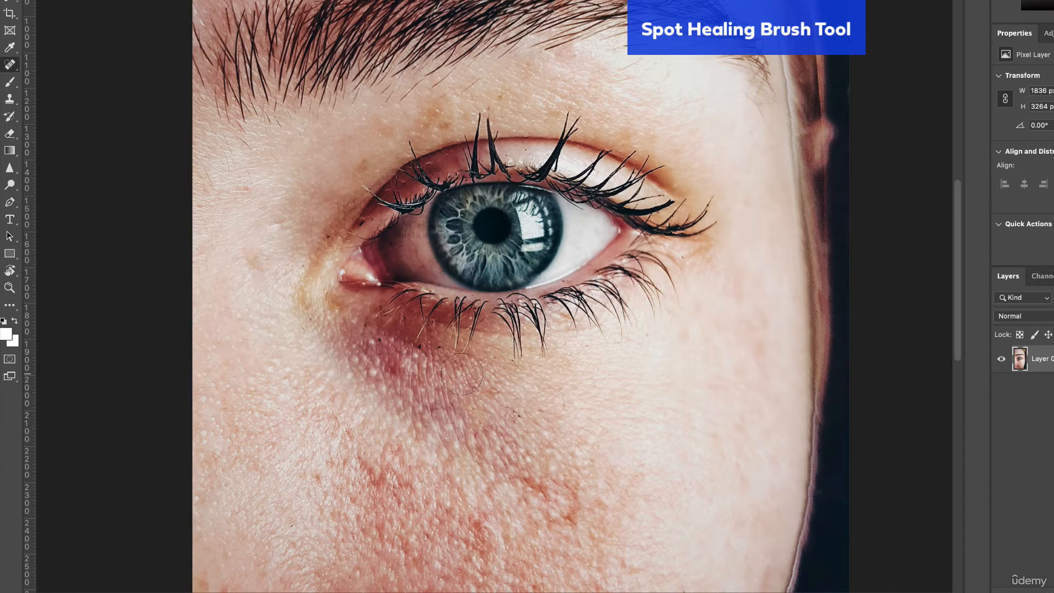
# - Heal the large red blemish on the cheek beside the nostril crease
pyautogui.scroll(-5, 462, 374)
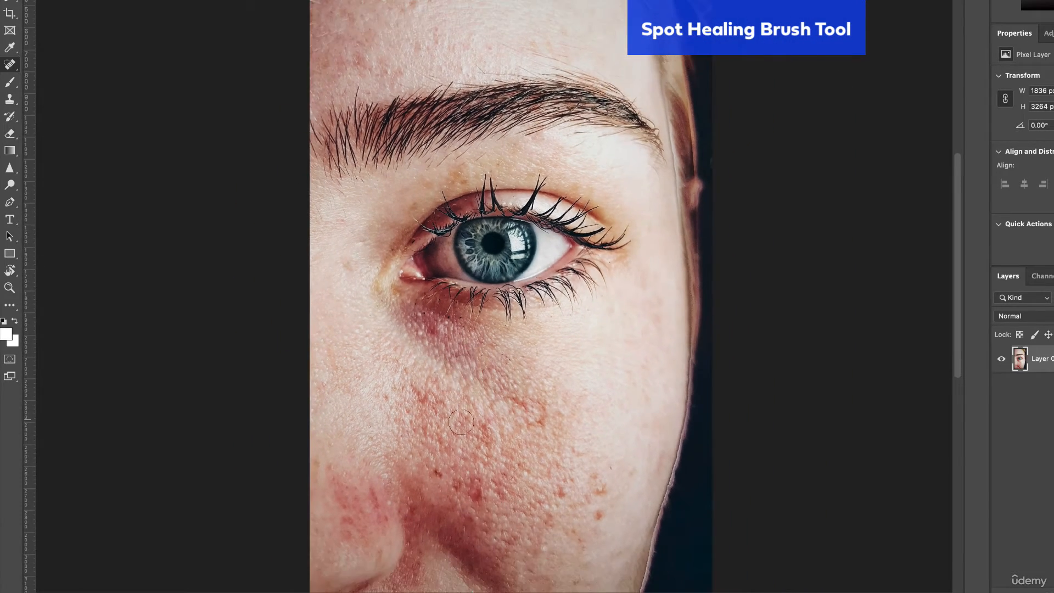
pyautogui.scroll(-4, 458, 410)
pyautogui.scroll(2, 492, 275)
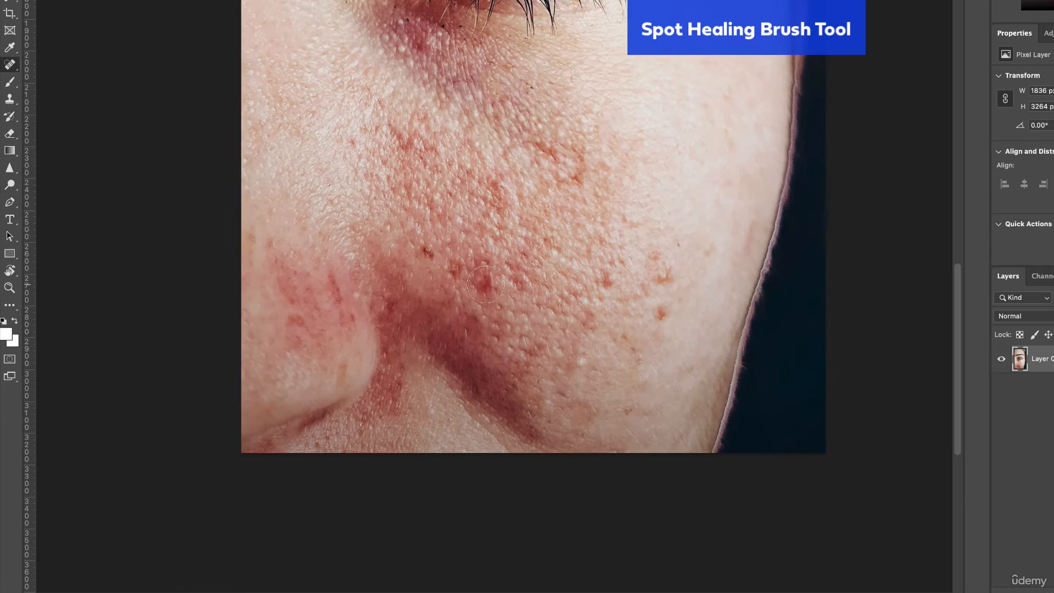
pyautogui.scroll(3, 493, 256)
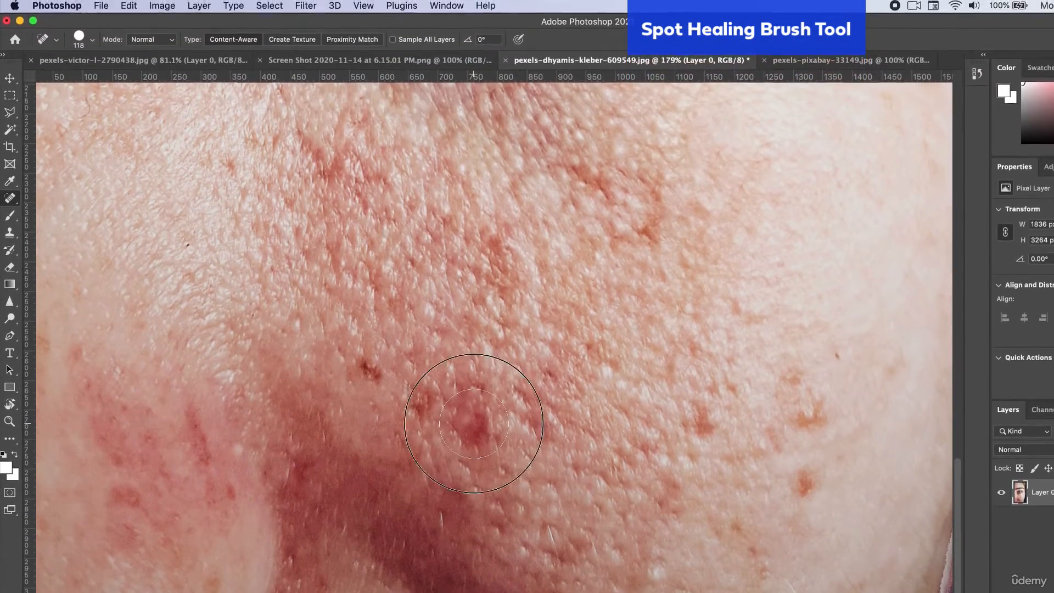
pyautogui.click(474, 423)
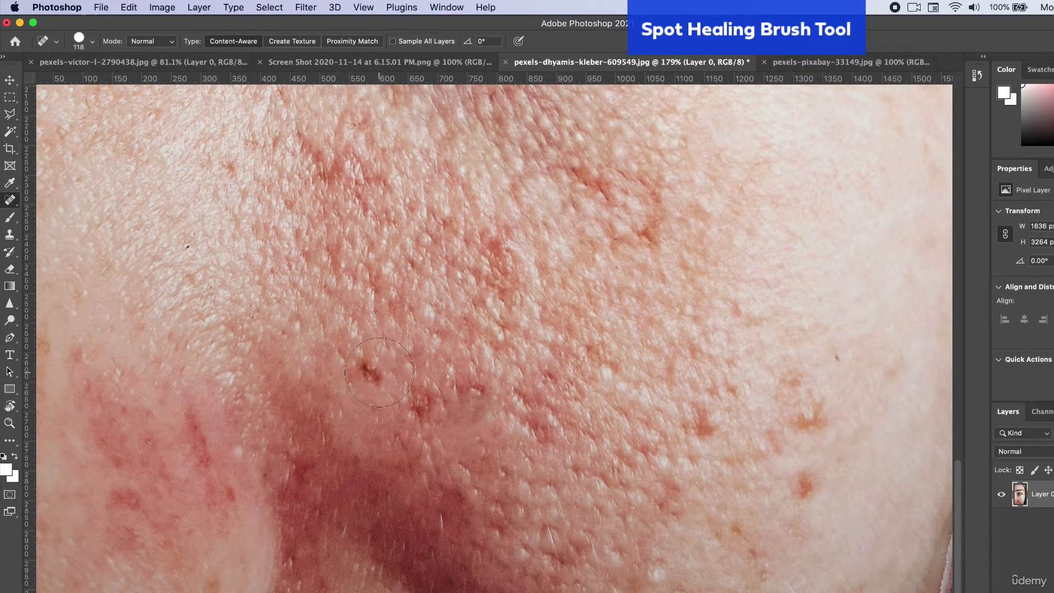
# - Reduce the healing brush size to 74 px and heal the two small dark spots beside the nostril crease
pyautogui.click(92, 42)
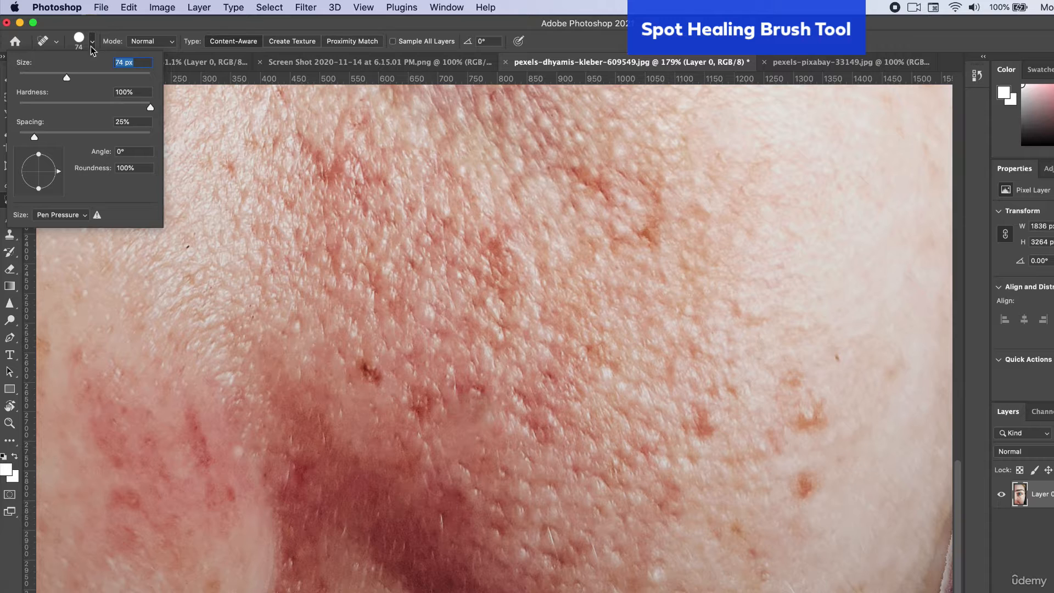
pyautogui.press('Return')
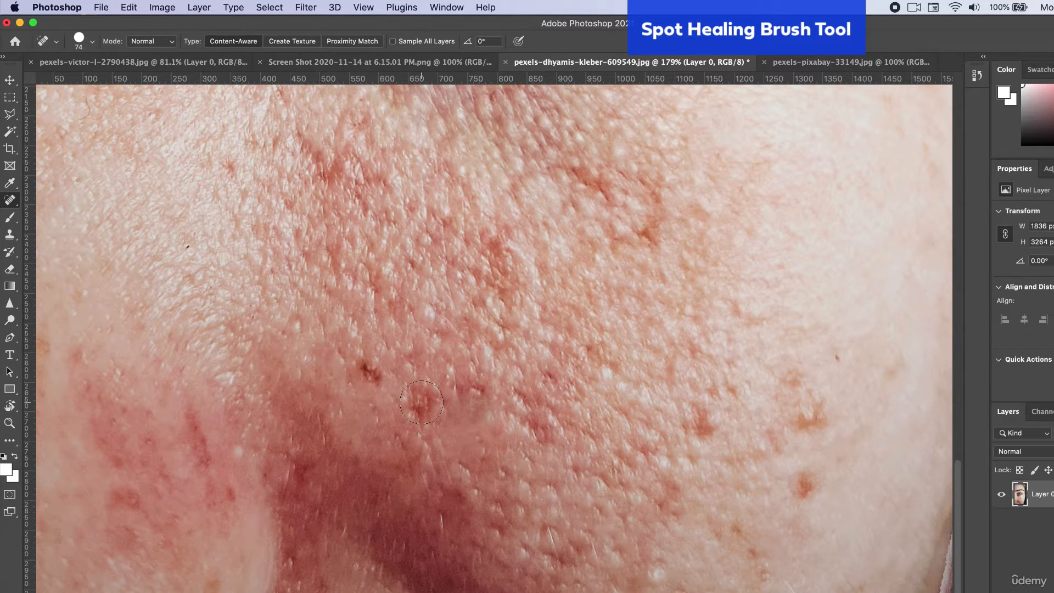
pyautogui.click(422, 402)
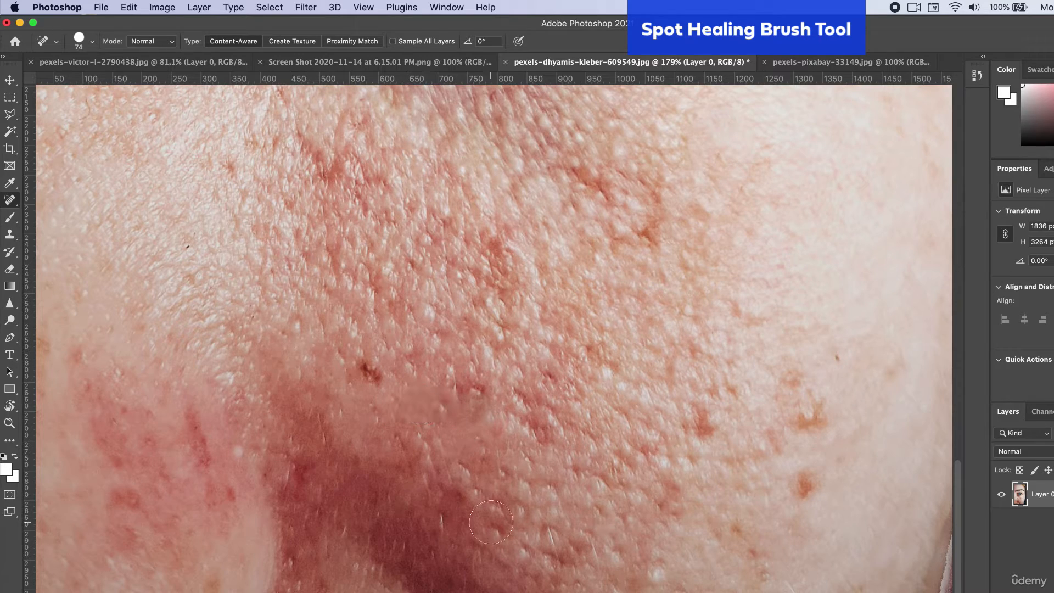
pyautogui.scroll(5, 408, 415)
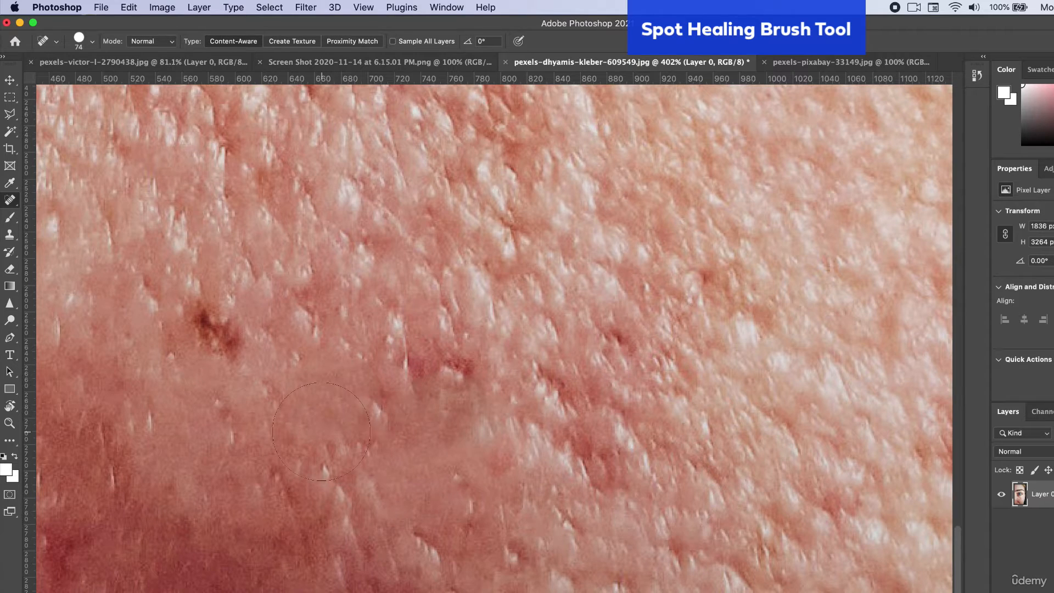
pyautogui.click(221, 325)
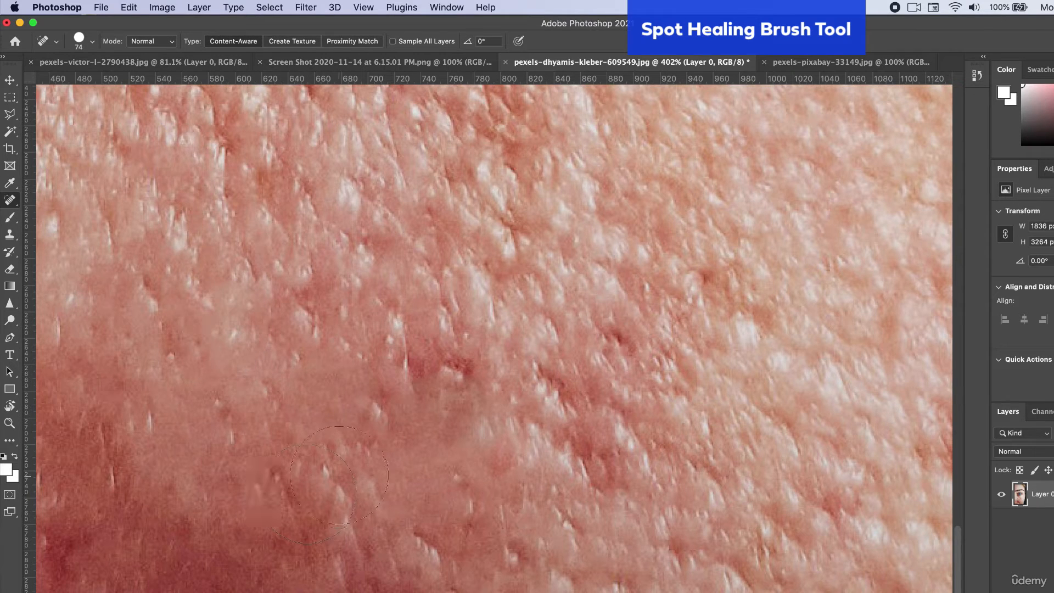
# - Try to heal the red patch on the side of the nose with the Spot Healing Brush and undo the stroke
pyautogui.scroll(-10, 341, 473)
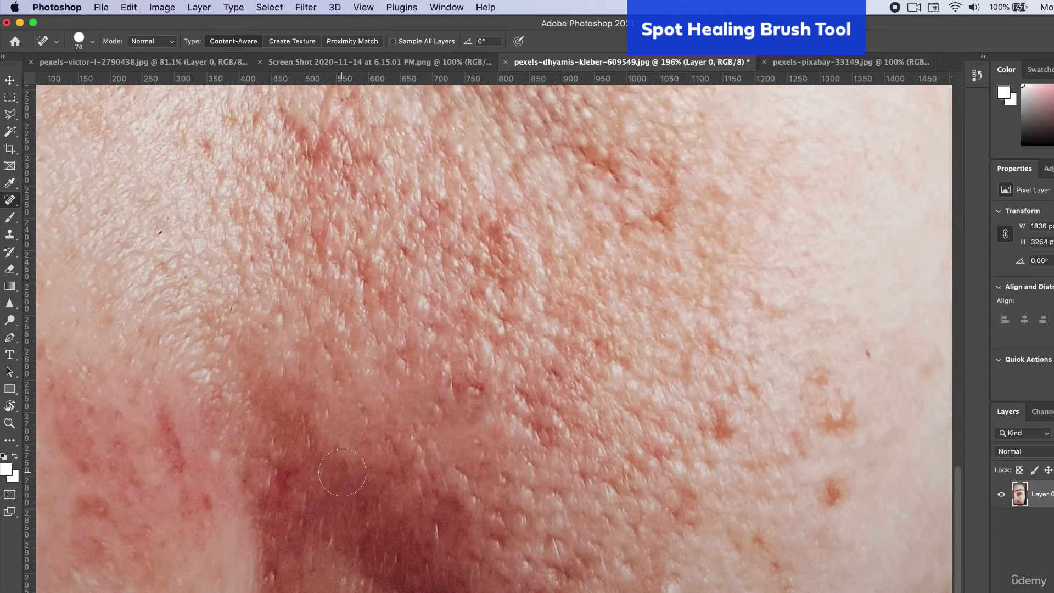
pyautogui.scroll(-2, 342, 471)
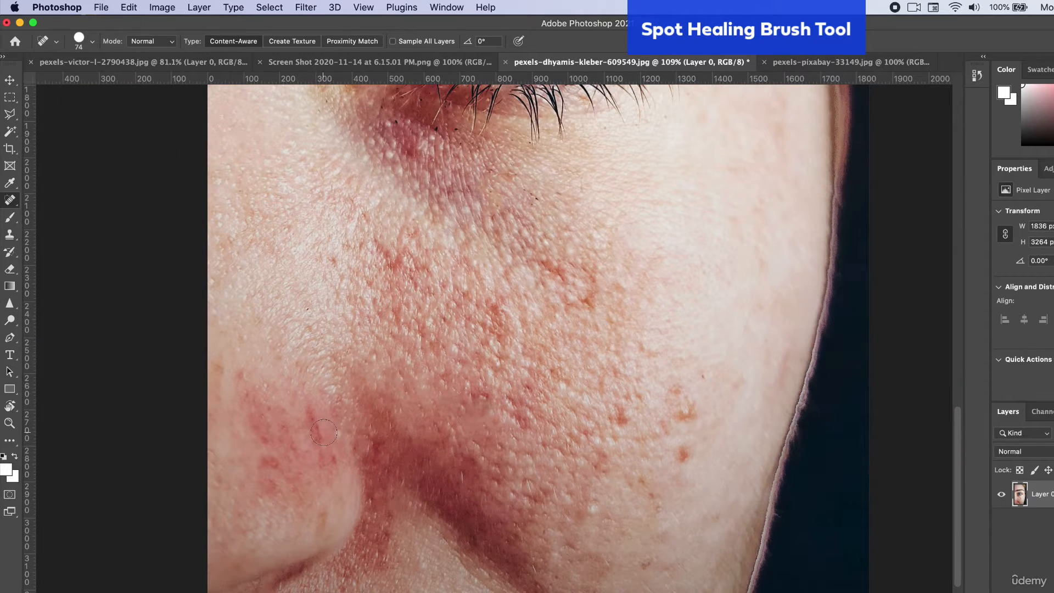
pyautogui.scroll(-1, 324, 433)
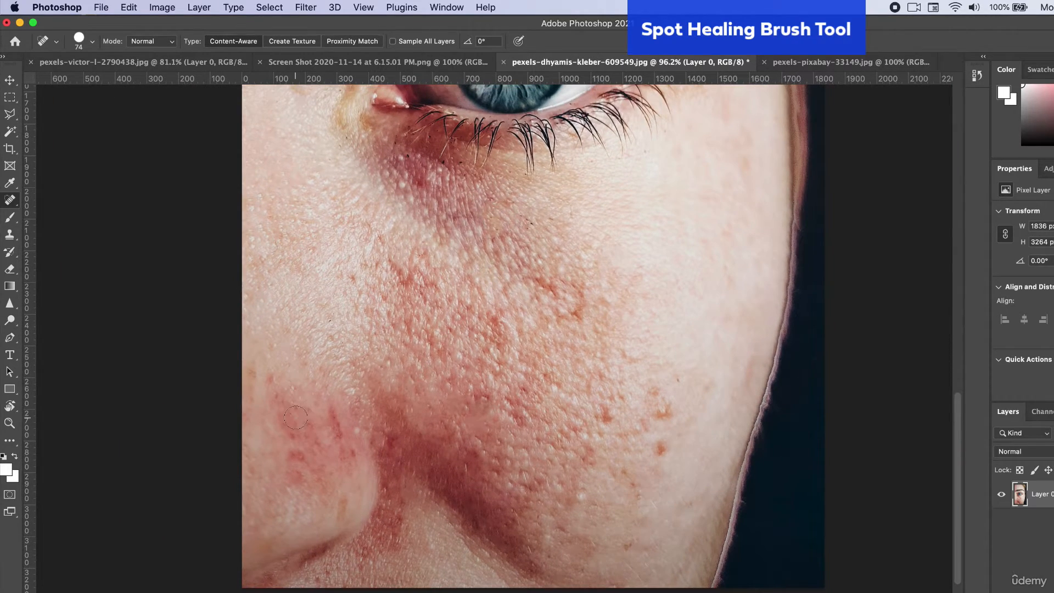
pyautogui.scroll(4, 295, 418)
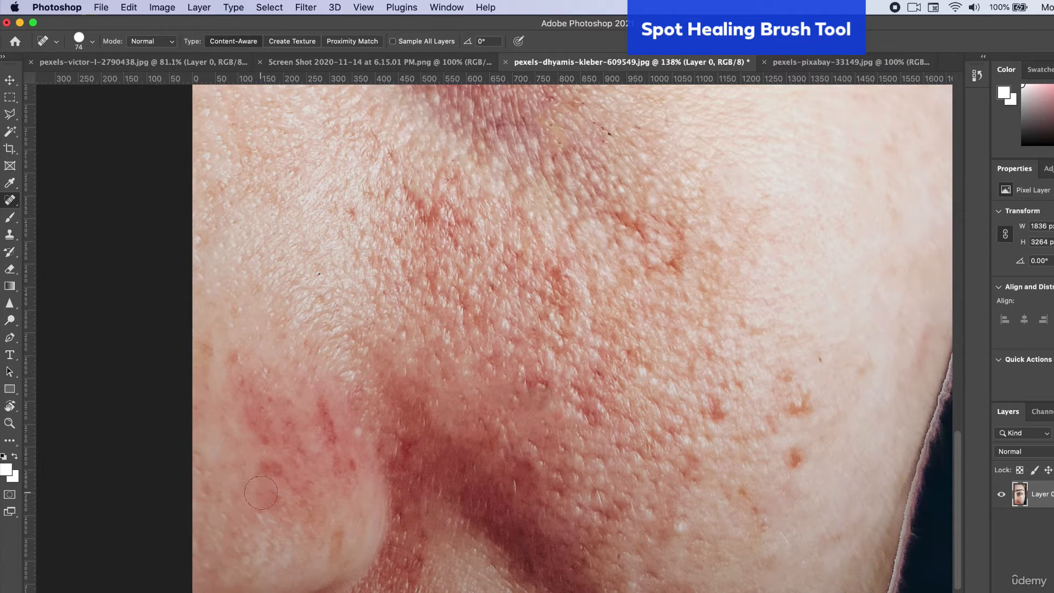
pyautogui.moveTo(317, 401)
pyautogui.mouseDown()
pyautogui.moveTo(342, 463)
pyautogui.moveTo(273, 488)
pyautogui.moveTo(241, 362)
pyautogui.moveTo(309, 402)
pyautogui.moveTo(313, 468)
pyautogui.moveTo(294, 402)
pyautogui.moveTo(294, 416)
pyautogui.moveTo(269, 419)
pyautogui.mouseUp()
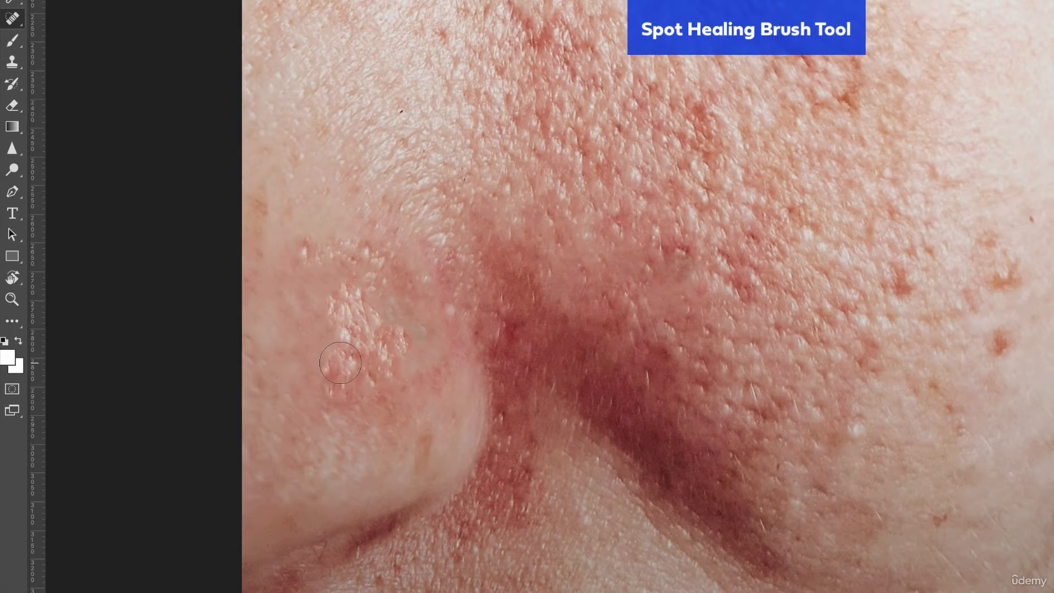
pyautogui.hotkey('ctrl', 'z')
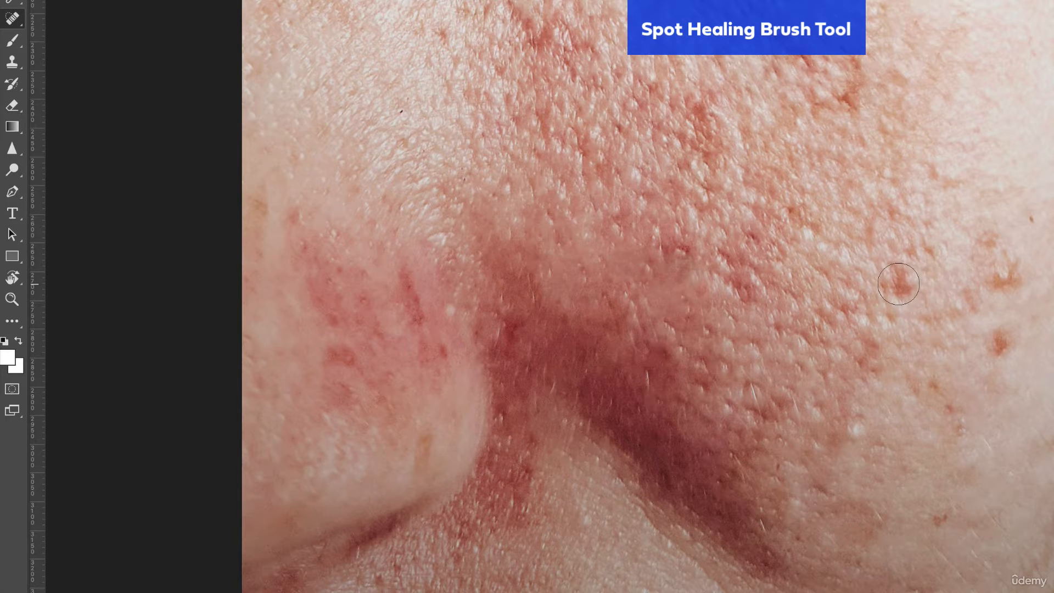
# - Heal the reddish-brown spots on the outer part of the lower cheek
pyautogui.click(905, 280)
pyautogui.click(1003, 279)
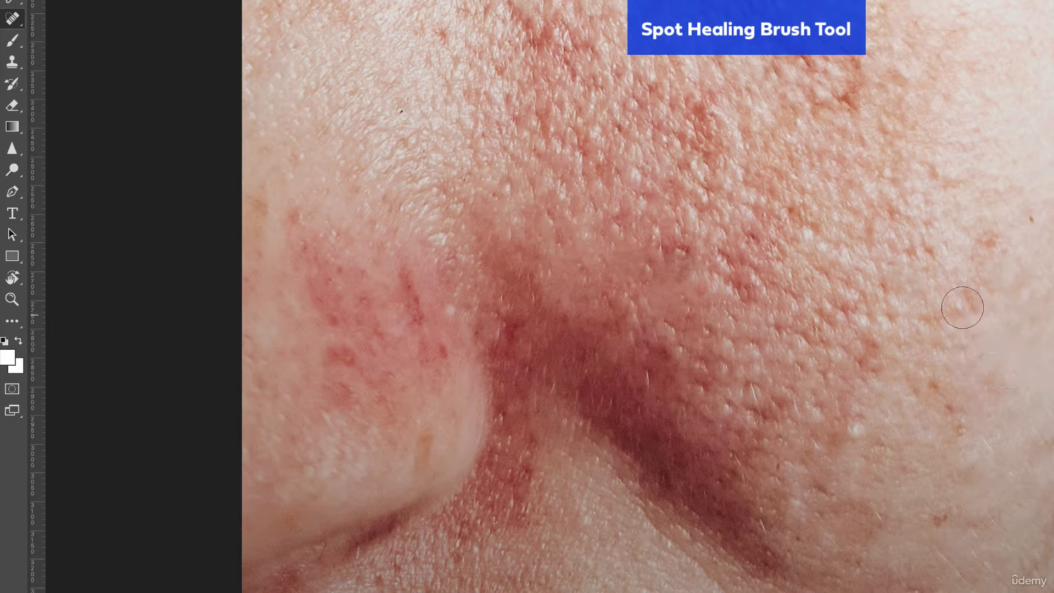
pyautogui.click(11, 23)
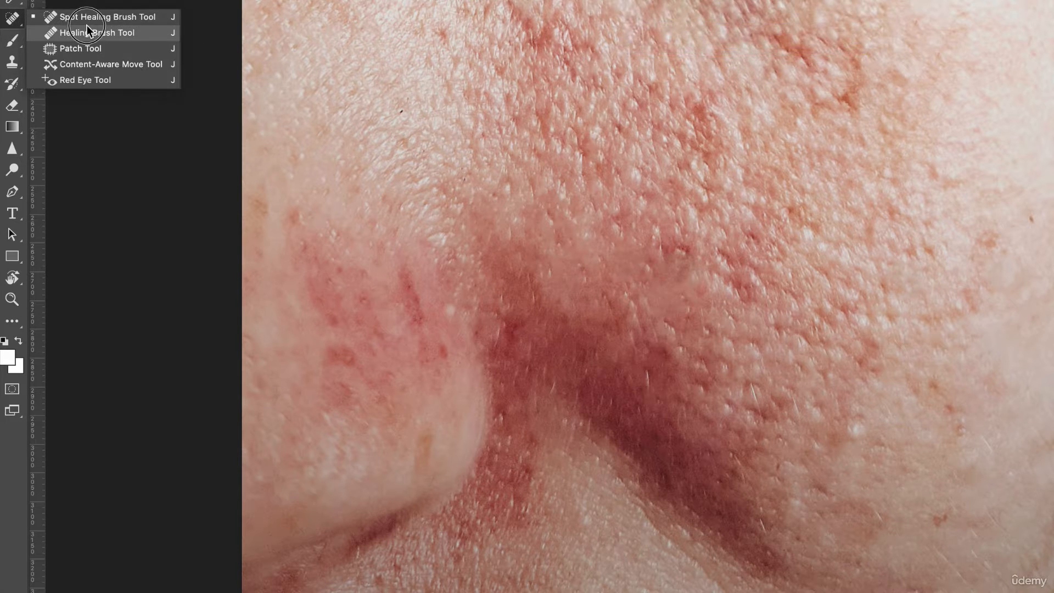
pyautogui.click(94, 18)
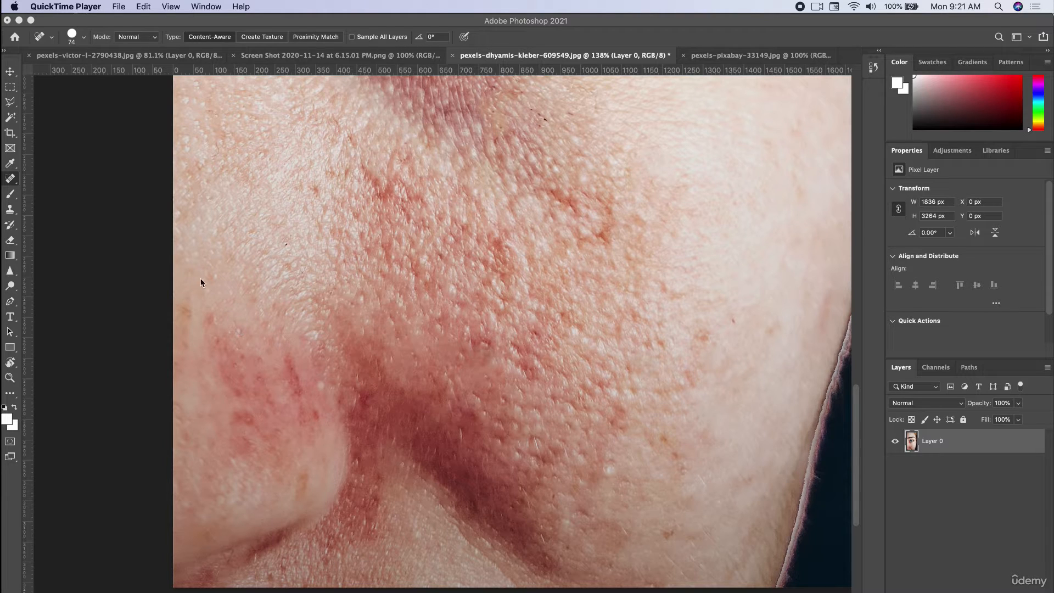
pyautogui.click(9, 179)
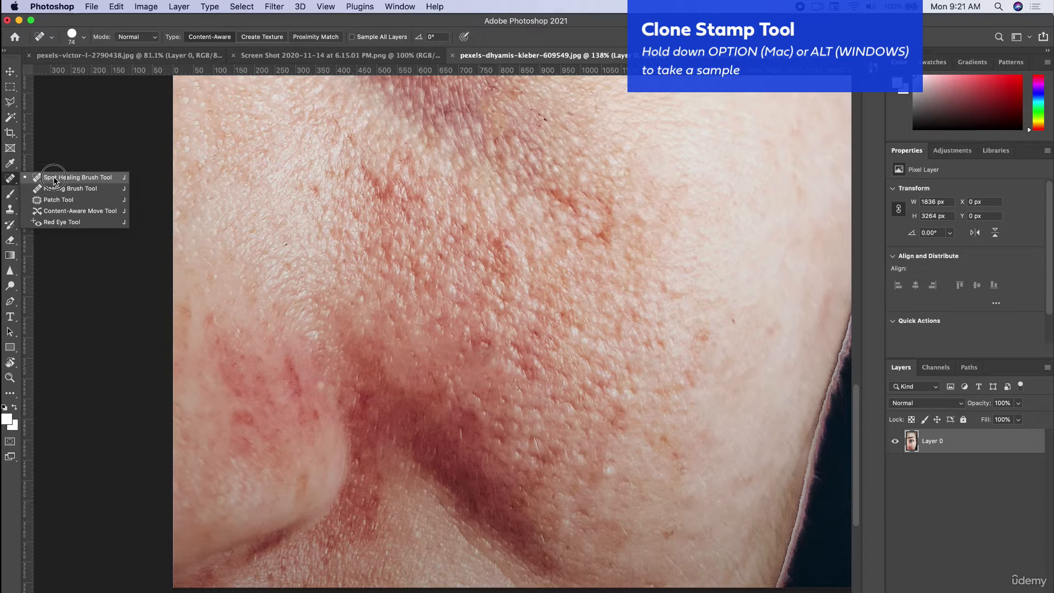
pyautogui.click(10, 179)
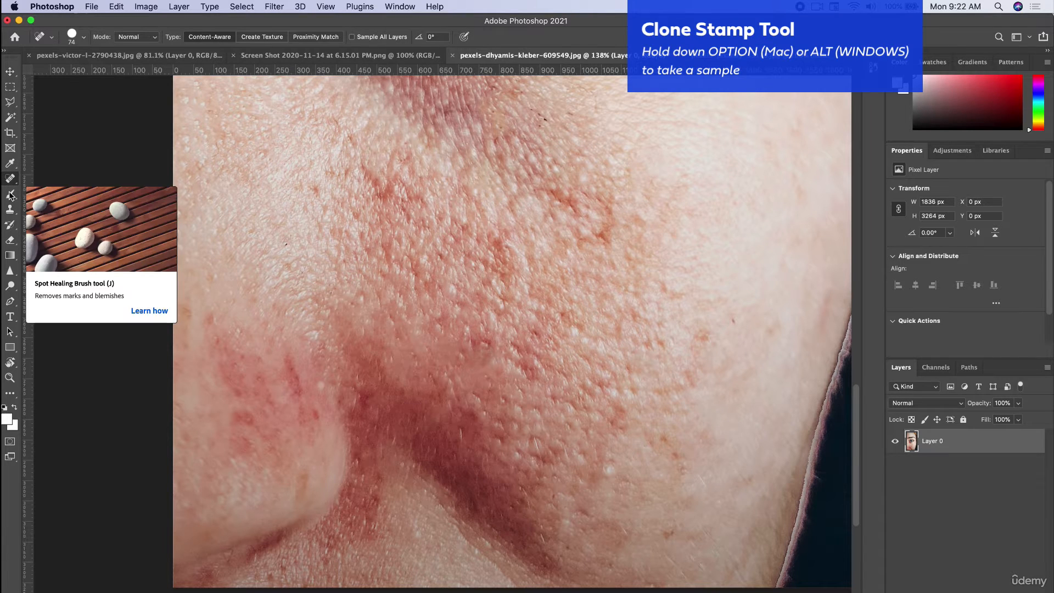
# - With the Clone Stamp Tool, sample clear skin just above the nostril and paint it over the red patch on the nose
pyautogui.click(10, 209)
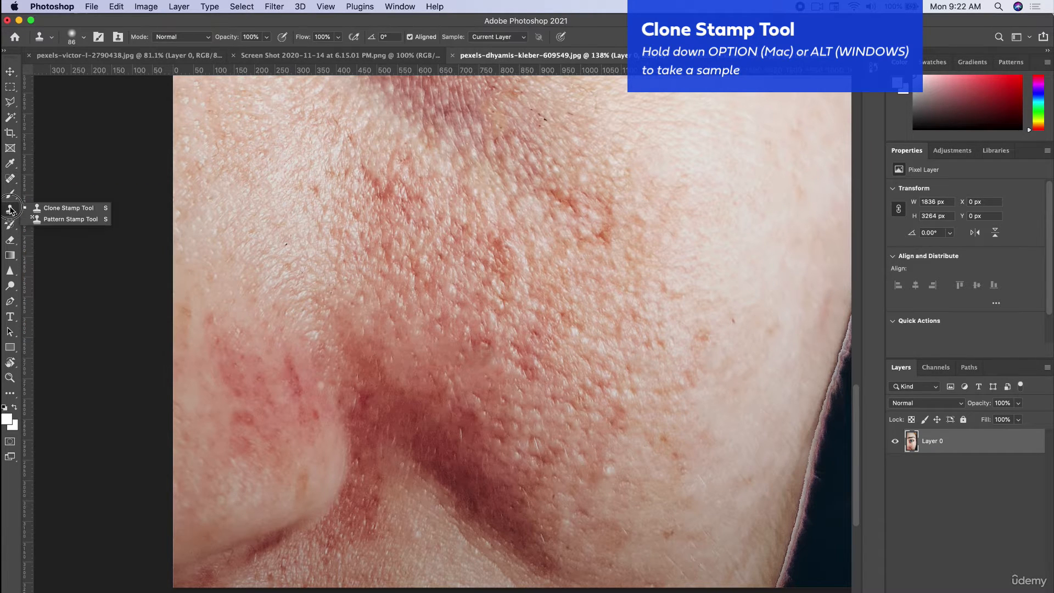
pyautogui.click(62, 209)
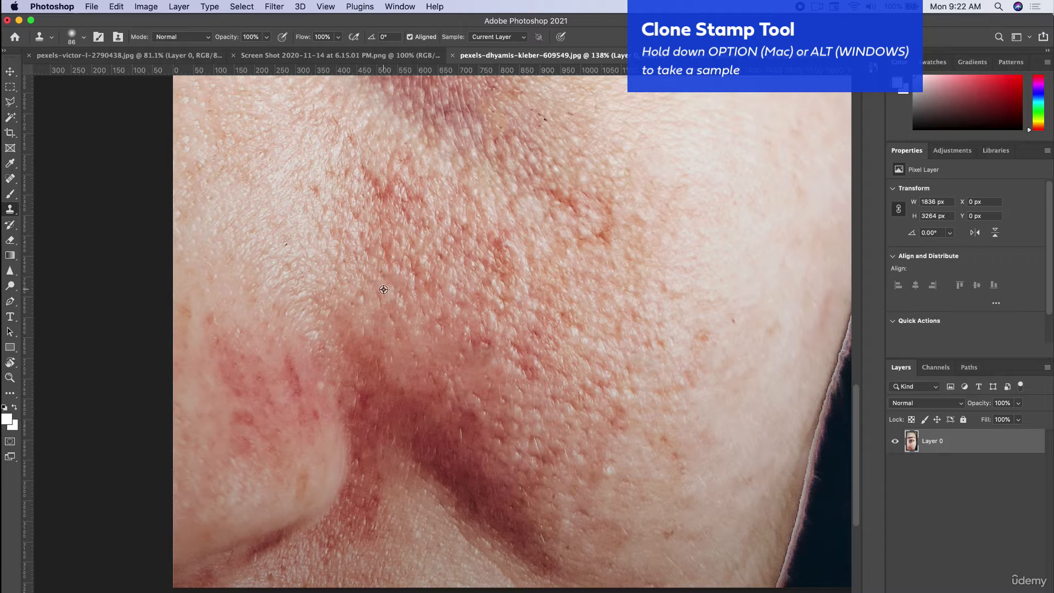
pyautogui.keyDown('alt'); pyautogui.click(297, 283); pyautogui.keyUp('alt')
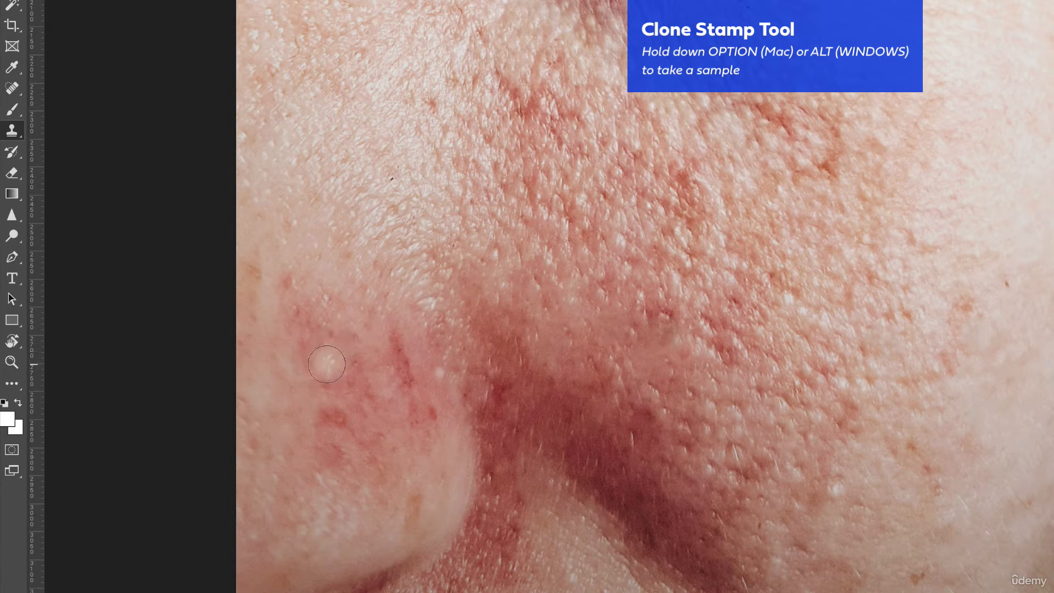
pyautogui.moveTo(323, 365)
pyautogui.mouseDown()
pyautogui.moveTo(302, 317)
pyautogui.moveTo(321, 332)
pyautogui.moveTo(380, 327)
pyautogui.moveTo(391, 370)
pyautogui.moveTo(363, 361)
pyautogui.mouseUp()
pyautogui.moveTo(342, 371)
pyautogui.mouseDown()
pyautogui.moveTo(327, 402)
pyautogui.moveTo(383, 395)
pyautogui.moveTo(395, 409)
pyautogui.moveTo(397, 417)
pyautogui.moveTo(349, 422)
pyautogui.moveTo(332, 436)
pyautogui.moveTo(355, 452)
pyautogui.moveTo(398, 443)
pyautogui.moveTo(428, 410)
pyautogui.moveTo(401, 334)
pyautogui.moveTo(365, 365)
pyautogui.moveTo(296, 378)
pyautogui.moveTo(292, 399)
pyautogui.moveTo(264, 379)
pyautogui.moveTo(281, 347)
pyautogui.moveTo(296, 410)
pyautogui.moveTo(325, 438)
pyautogui.moveTo(314, 396)
pyautogui.mouseUp()
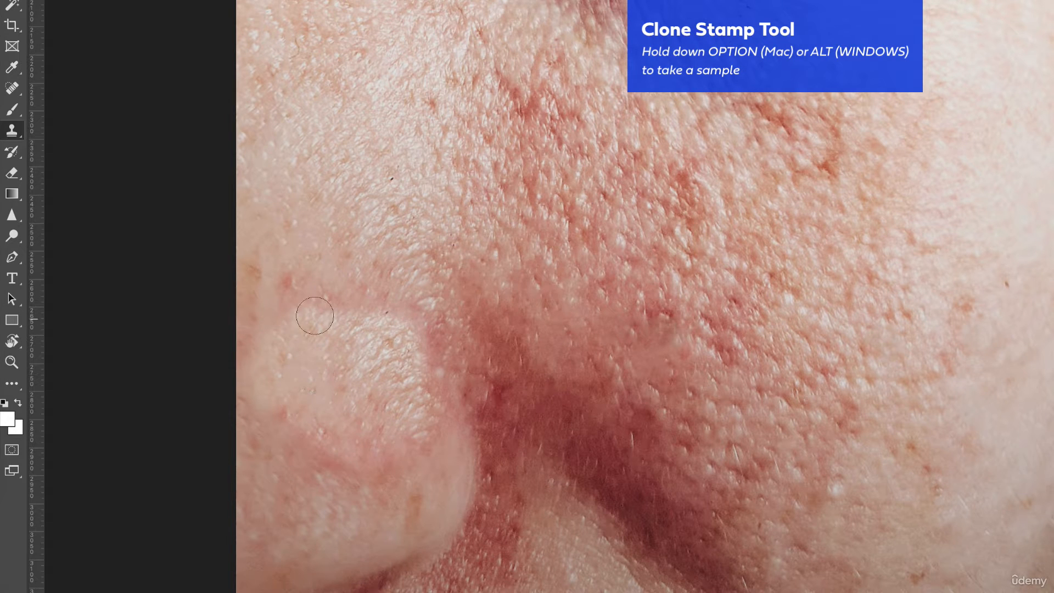
# - Resample clear skin higher on the nose and clone it over the remaining redness along the patch's upper edge and the lower nose
pyautogui.keyDown('alt'); pyautogui.click(298, 248); pyautogui.keyUp('alt')
pyautogui.moveTo(297, 320)
pyautogui.mouseDown()
pyautogui.moveTo(373, 321)
pyautogui.moveTo(398, 337)
pyautogui.moveTo(354, 311)
pyautogui.moveTo(316, 313)
pyautogui.moveTo(262, 273)
pyautogui.mouseUp()
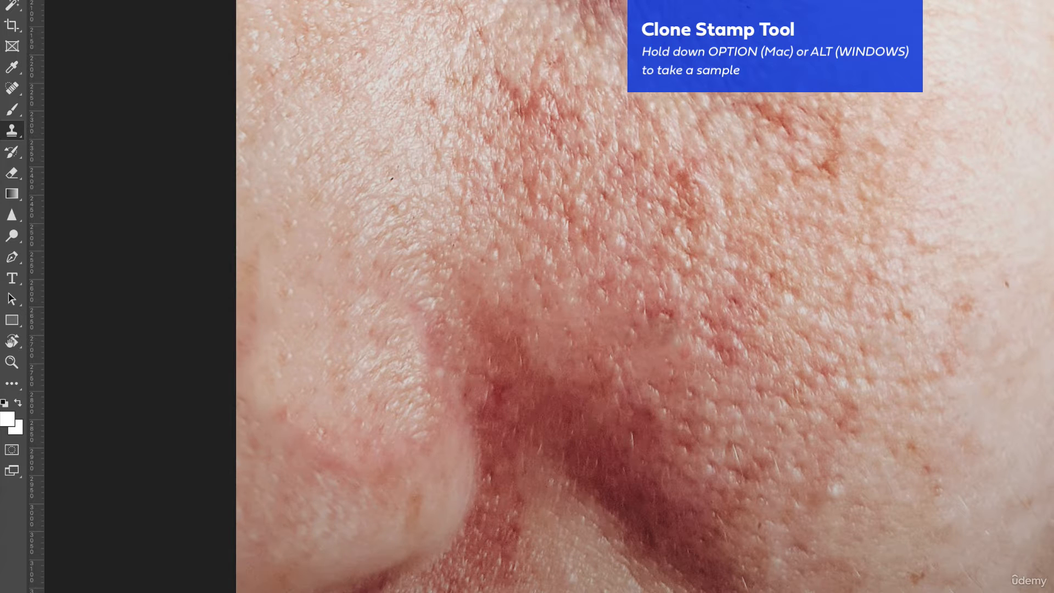
pyautogui.keyDown('alt'); pyautogui.click(320, 195); pyautogui.keyUp('alt')
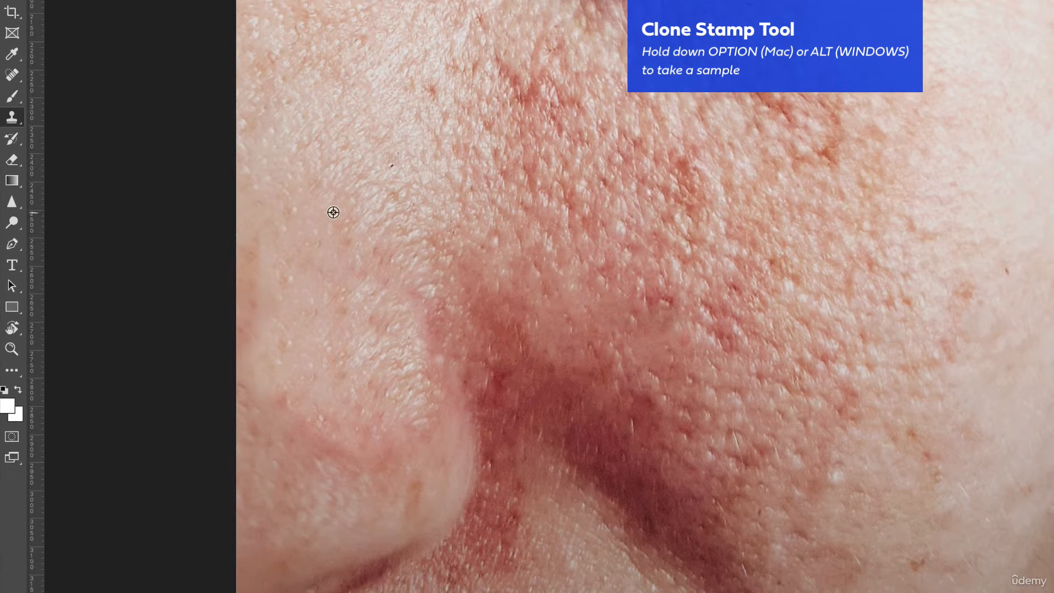
pyautogui.keyDown('alt'); pyautogui.click(332, 226); pyautogui.keyUp('alt')
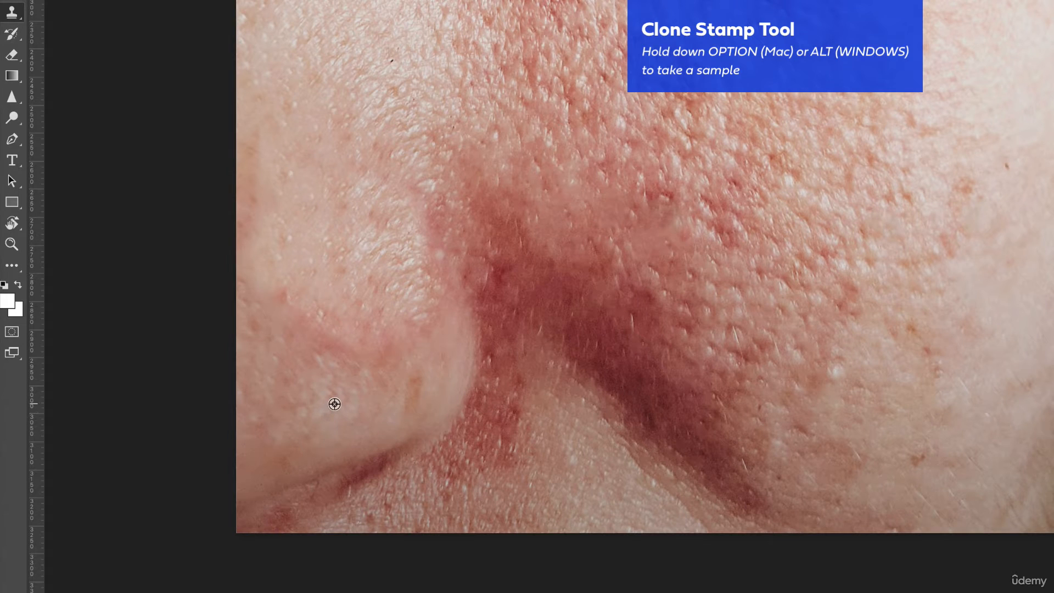
pyautogui.moveTo(338, 386)
pyautogui.mouseDown()
pyautogui.moveTo(344, 345)
pyautogui.moveTo(334, 327)
pyautogui.moveTo(352, 343)
pyautogui.moveTo(334, 326)
pyautogui.moveTo(354, 316)
pyautogui.moveTo(363, 353)
pyautogui.moveTo(311, 316)
pyautogui.moveTo(338, 312)
pyautogui.moveTo(355, 349)
pyautogui.moveTo(350, 373)
pyautogui.mouseUp()
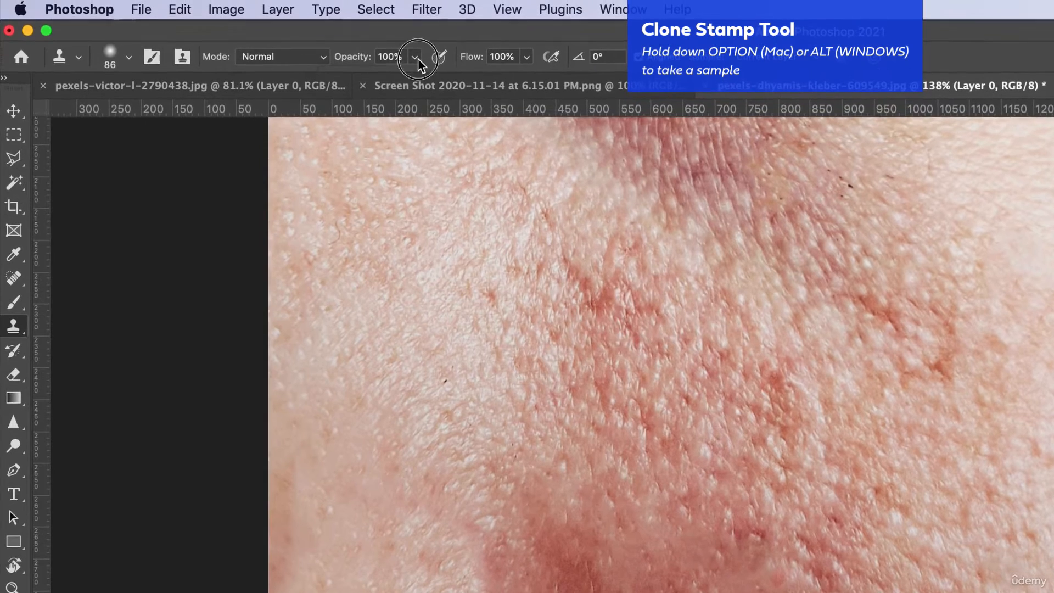
# - Lower the Clone Stamp opacity to 49%, sample clear skin higher on the nose and clone it over the redness above the nostril
pyautogui.click(416, 57)
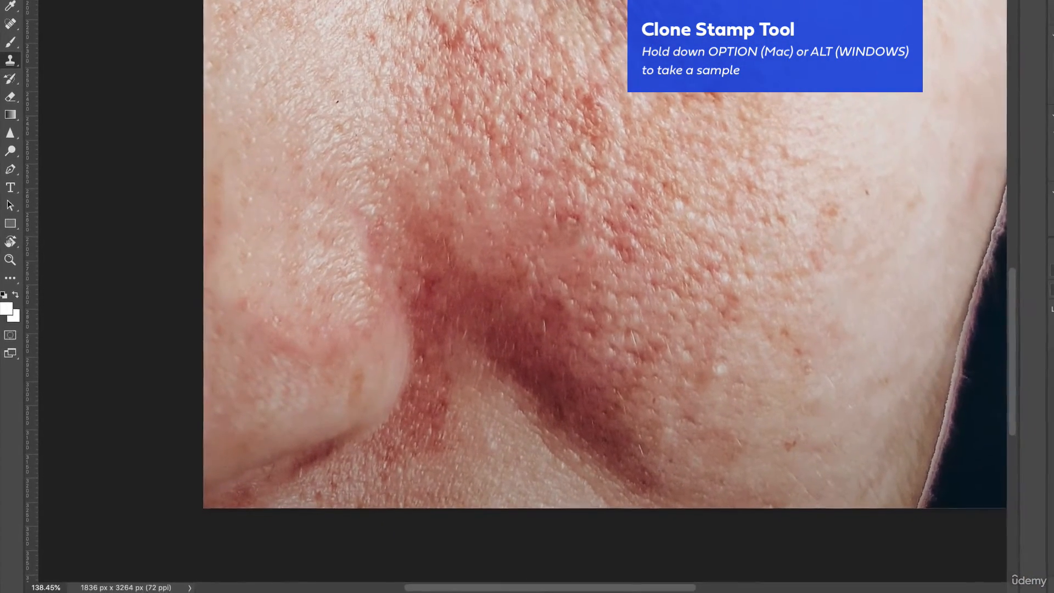
pyautogui.moveTo(262, 339)
pyautogui.mouseDown()
pyautogui.moveTo(262, 315)
pyautogui.moveTo(281, 342)
pyautogui.moveTo(310, 346)
pyautogui.moveTo(318, 325)
pyautogui.moveTo(265, 348)
pyautogui.moveTo(241, 314)
pyautogui.moveTo(299, 338)
pyautogui.mouseUp()
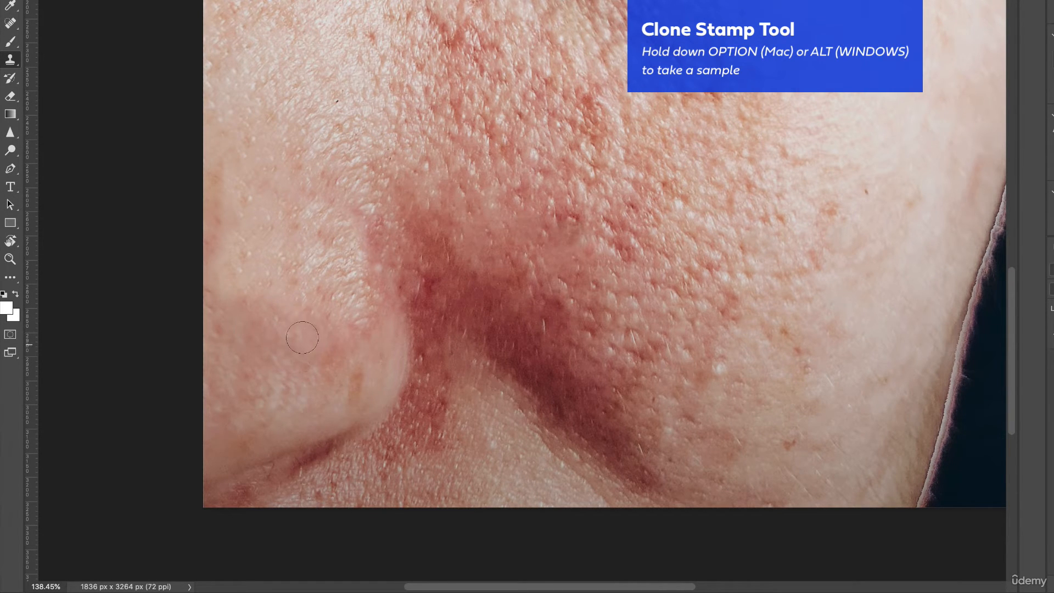
pyautogui.keyDown('alt'); pyautogui.click(285, 145); pyautogui.keyUp('alt')
pyautogui.moveTo(264, 297); pyautogui.dragTo(298, 307)
pyautogui.moveTo(257, 400); pyautogui.dragTo(257, 410)
pyautogui.moveTo(247, 350)
pyautogui.mouseDown()
pyautogui.moveTo(313, 338)
pyautogui.moveTo(258, 300)
pyautogui.moveTo(323, 318)
pyautogui.mouseUp()
pyautogui.click(331, 303)
# - Try cloning skin from the inner side of the nose over the red edge near the nostril and undo the stroke
pyautogui.keyDown('alt'); pyautogui.click(219, 277); pyautogui.keyUp('alt')
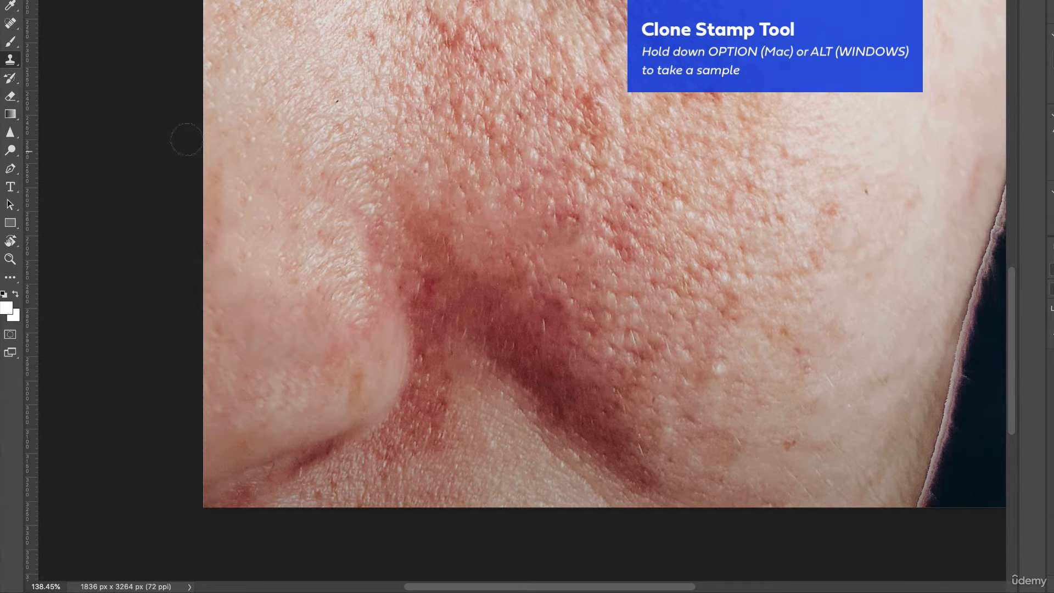
pyautogui.moveTo(367, 312); pyautogui.dragTo(361, 334)
pyautogui.press('super+z')
# - Resample clear skin on the nose and dab it over the remaining red areas around the nose tip and nostril
pyautogui.keyDown('alt'); pyautogui.click(304, 409); pyautogui.keyUp('alt')
pyautogui.click(279, 340)
pyautogui.press('super+plus')
pyautogui.scroll(3, 272, 372)
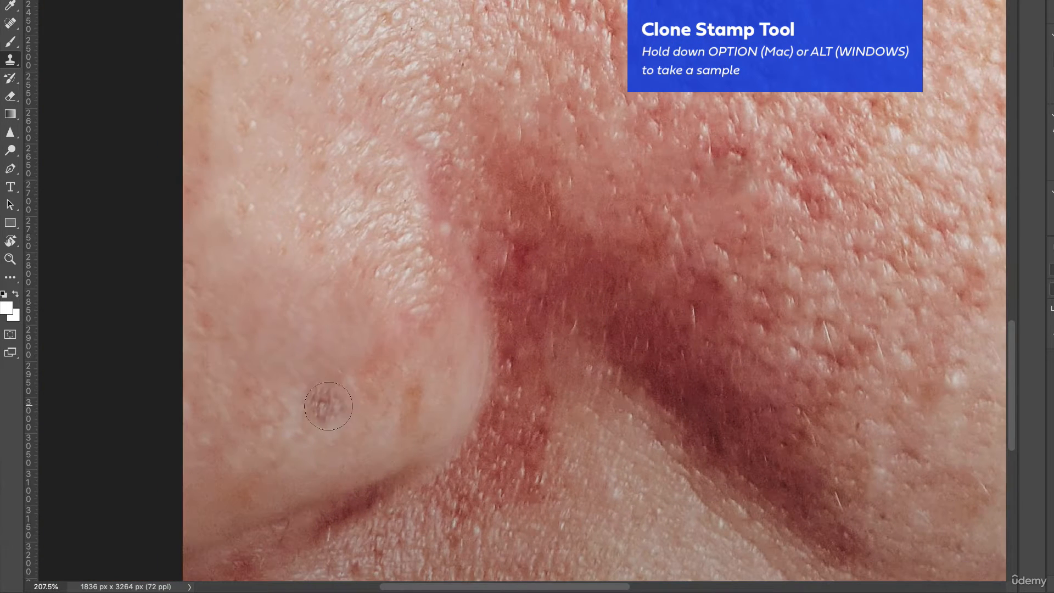
pyautogui.keyDown('alt'); pyautogui.click(305, 396); pyautogui.keyUp('alt')
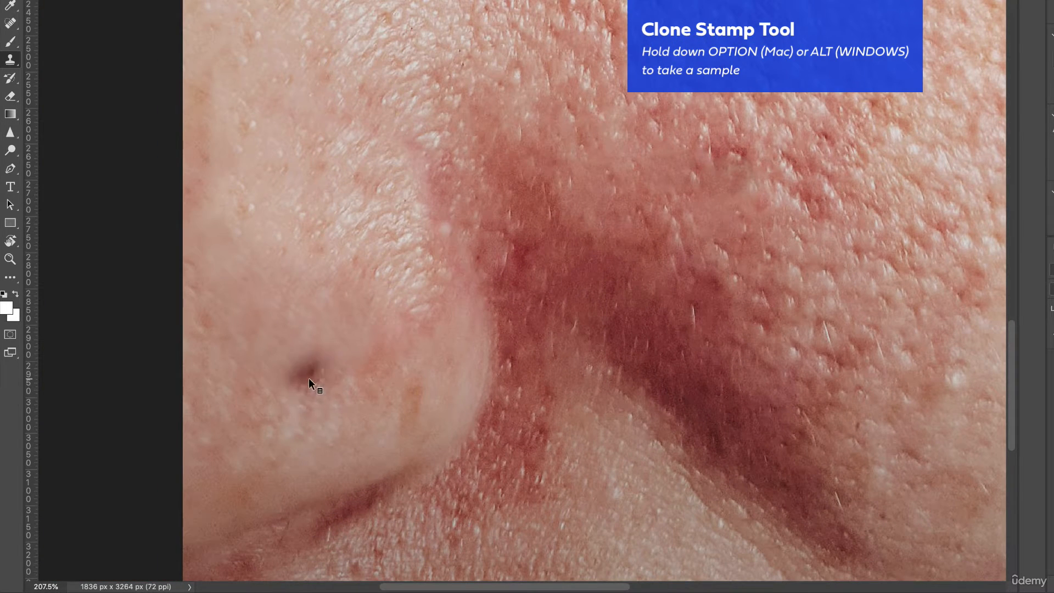
pyautogui.click(302, 378)
pyautogui.click(292, 155)
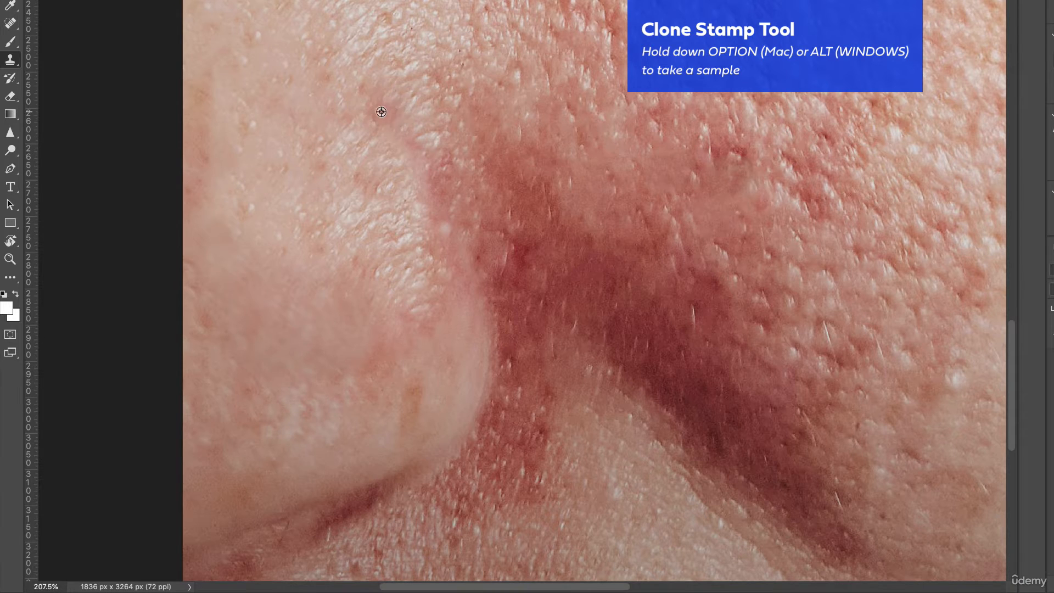
pyautogui.keyDown('alt'); pyautogui.click(313, 160); pyautogui.keyUp('alt')
pyautogui.moveTo(382, 305)
pyautogui.mouseDown()
pyautogui.moveTo(368, 335)
pyautogui.moveTo(363, 296)
pyautogui.moveTo(341, 288)
pyautogui.moveTo(331, 300)
pyautogui.moveTo(352, 287)
pyautogui.mouseUp()
pyautogui.keyDown('alt'); pyautogui.click(293, 199); pyautogui.keyUp('alt')
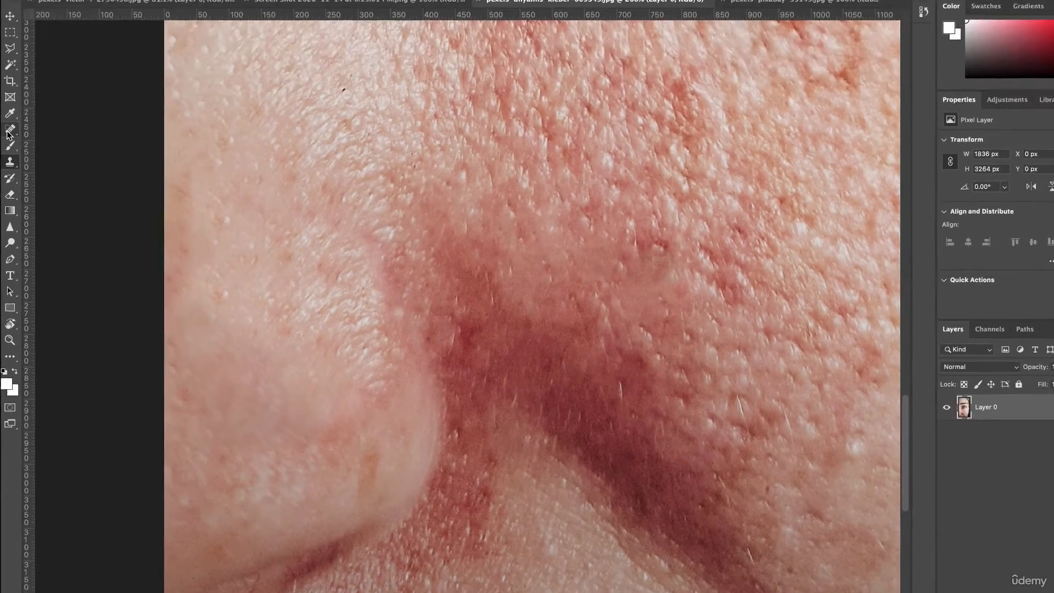
# - Review the retouched nose, cheek and eye area, switching to the Spot Healing Brush Tool and back to the Clone Stamp Tool
pyautogui.click(22, 58)
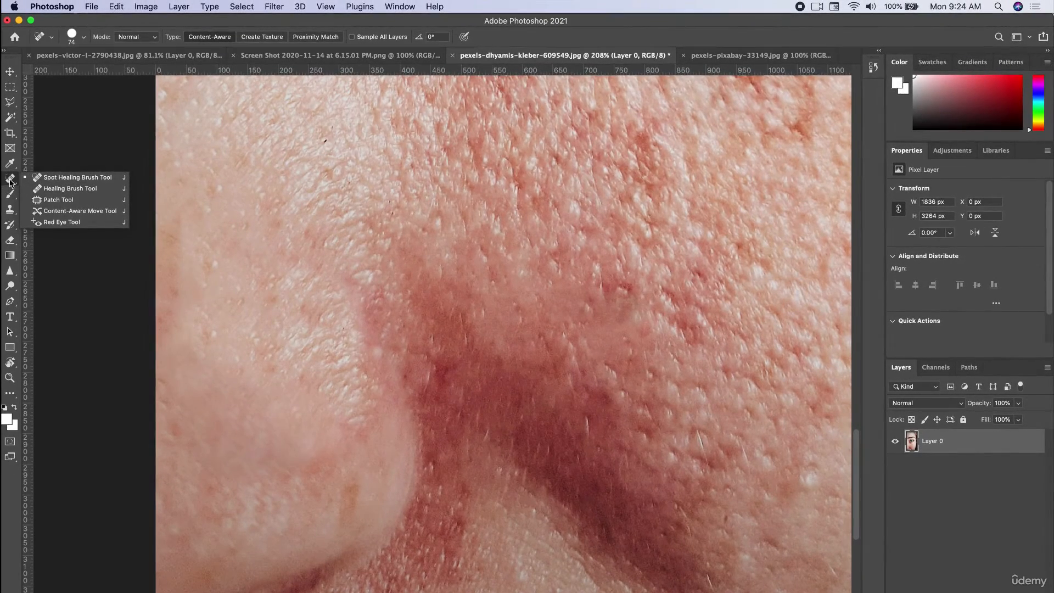
pyautogui.click(82, 177)
pyautogui.scroll(-5, 343, 346)
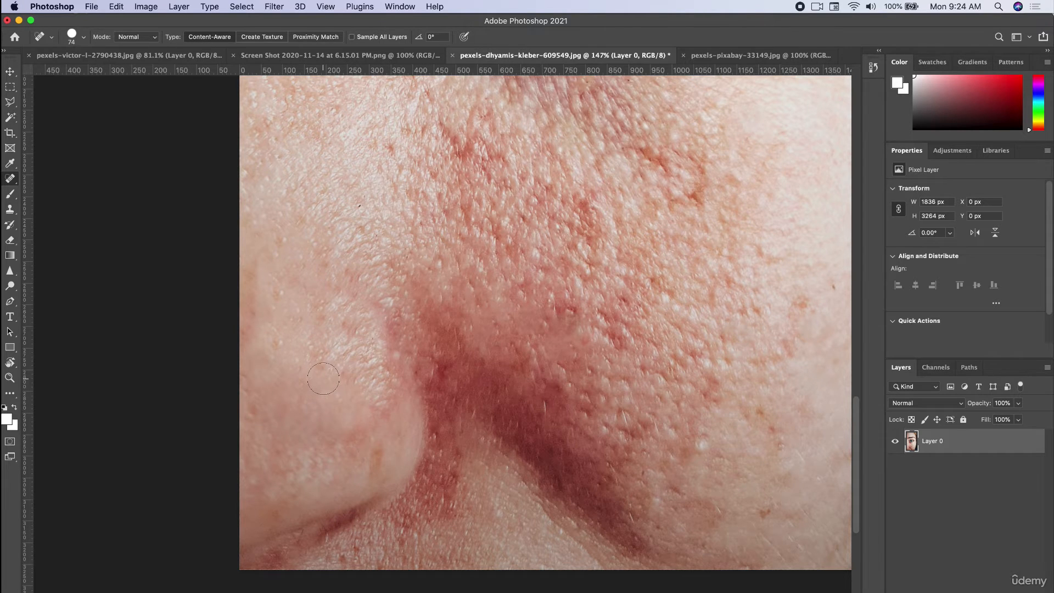
pyautogui.scroll(-6, 324, 378)
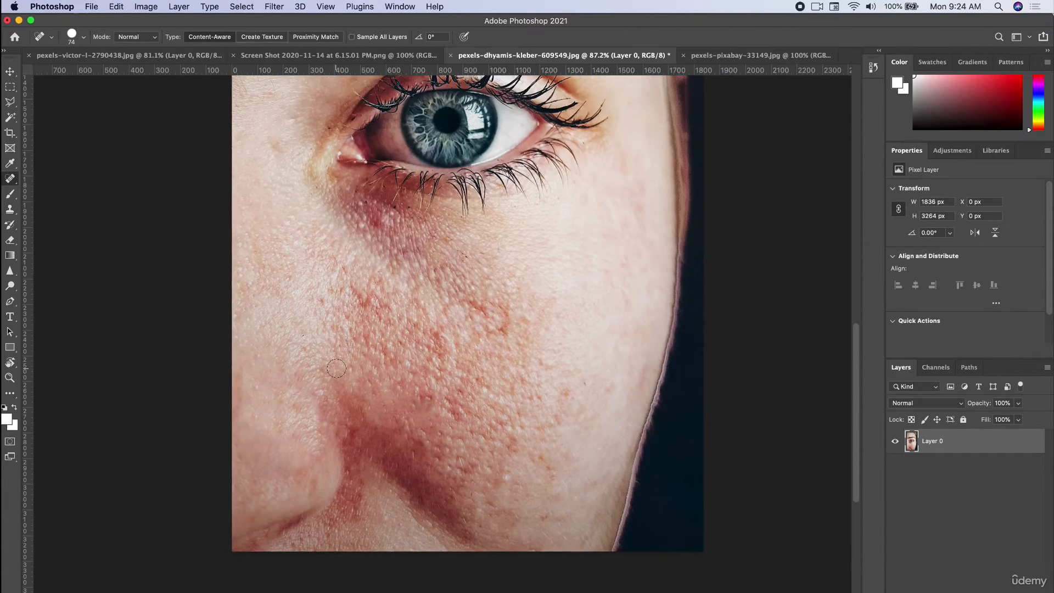
pyautogui.scroll(3, 337, 368)
pyautogui.hscroll(2, 337, 368)
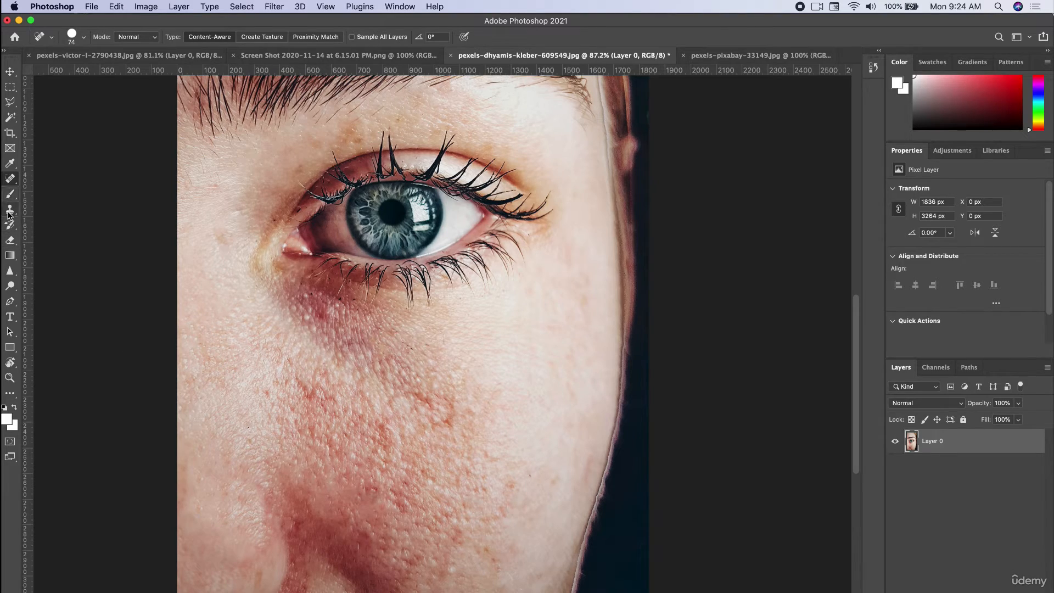
pyautogui.click(10, 209)
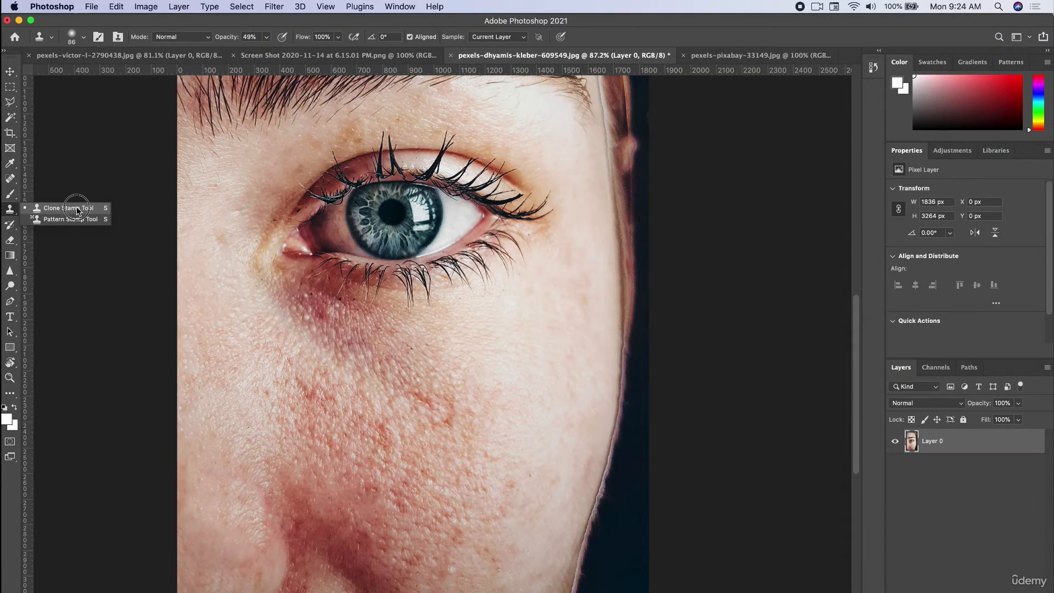
pyautogui.click(78, 210)
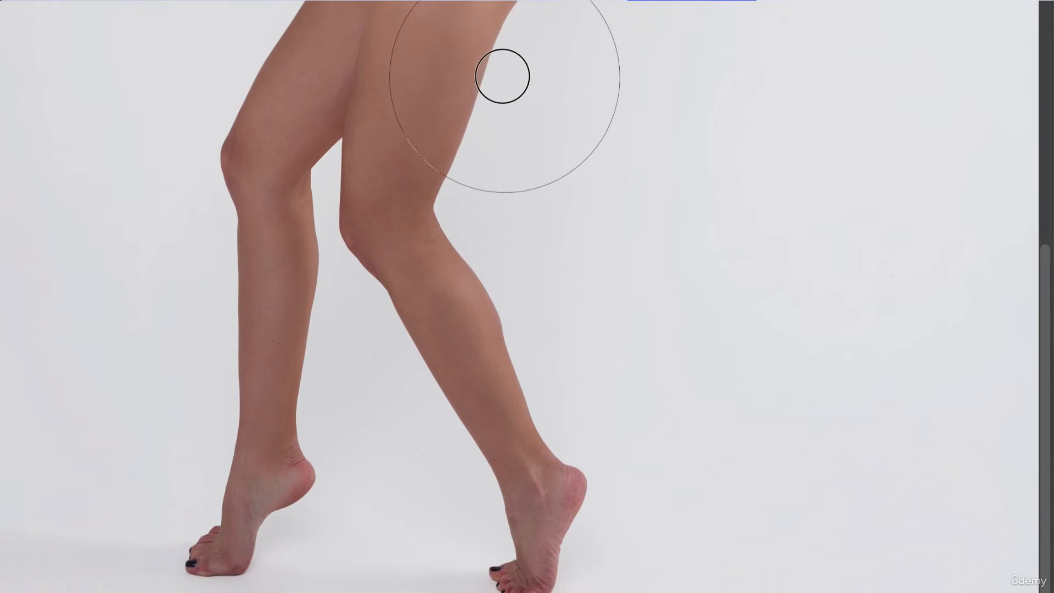
# - Reshape the outer contours of the thighs and lower legs with strokes of a large warp brush
pyautogui.moveTo(502, 76)
pyautogui.mouseDown()
pyautogui.moveTo(490, 130)
pyautogui.moveTo(476, 139)
pyautogui.mouseUp()
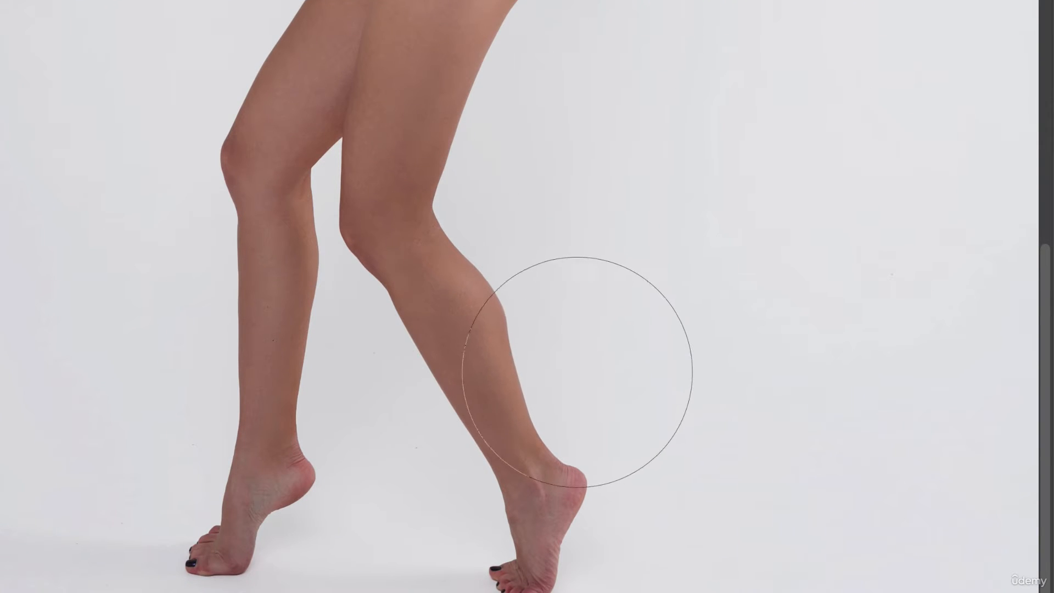
pyautogui.moveTo(295, 26); pyautogui.dragTo(273, 0)
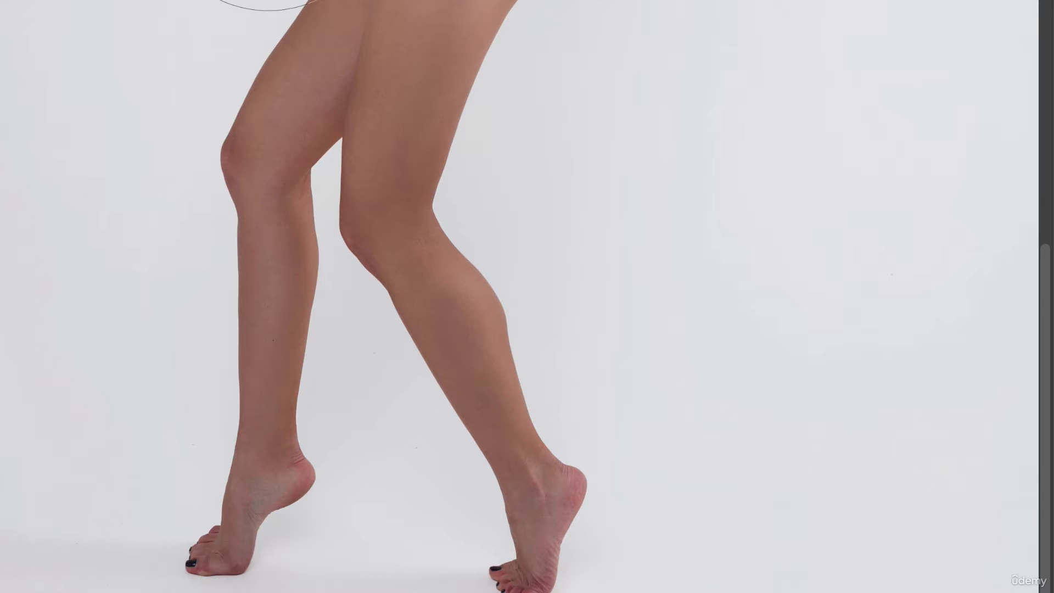
pyautogui.moveTo(191, 332); pyautogui.dragTo(177, 405)
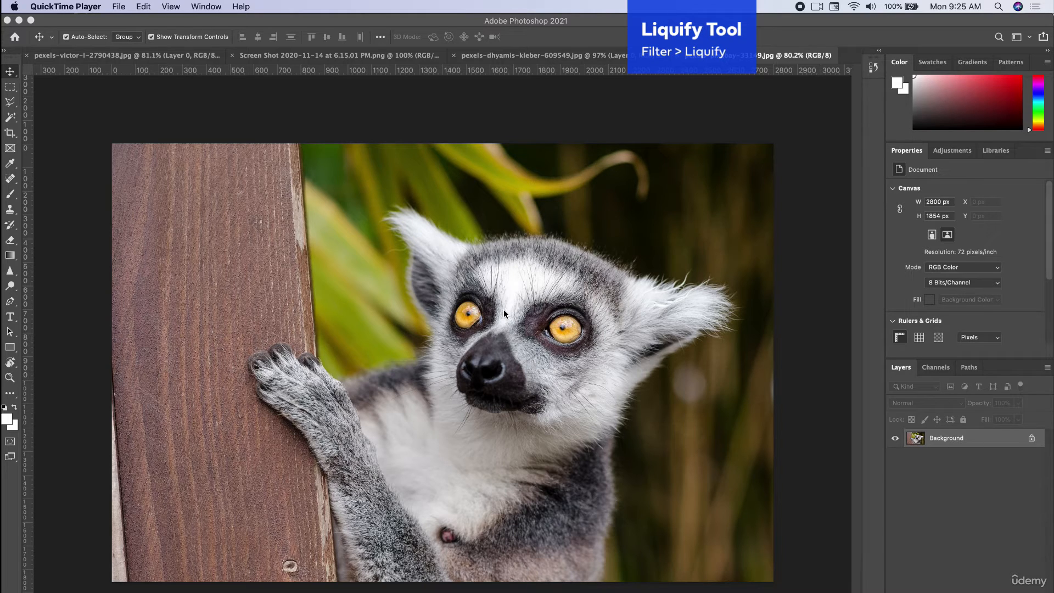
# - Open the Liquify filter on the lemur photo
pyautogui.click(126, 108)
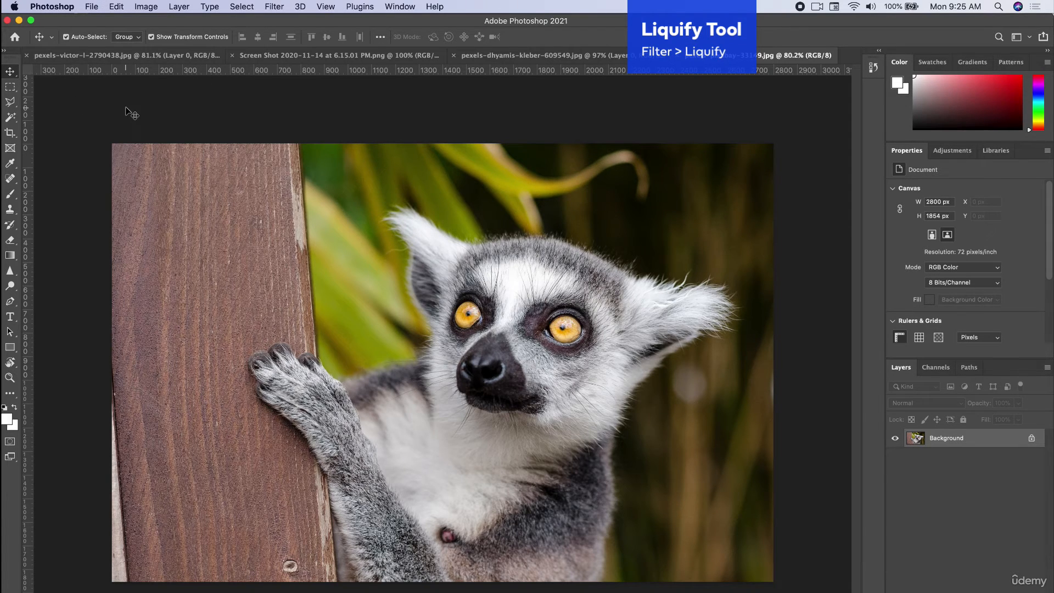
pyautogui.click(275, 6)
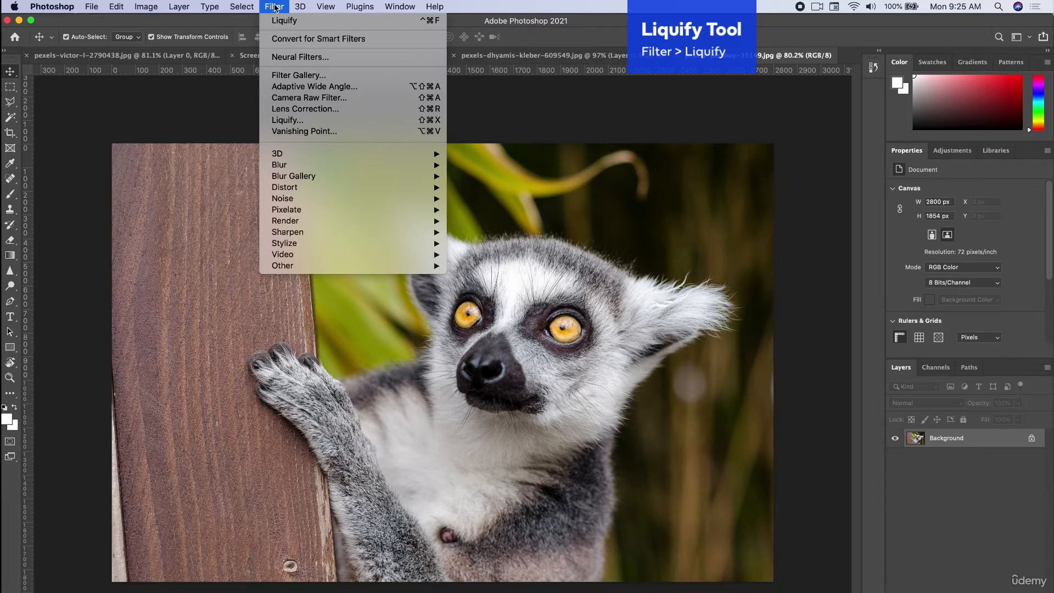
pyautogui.click(299, 120)
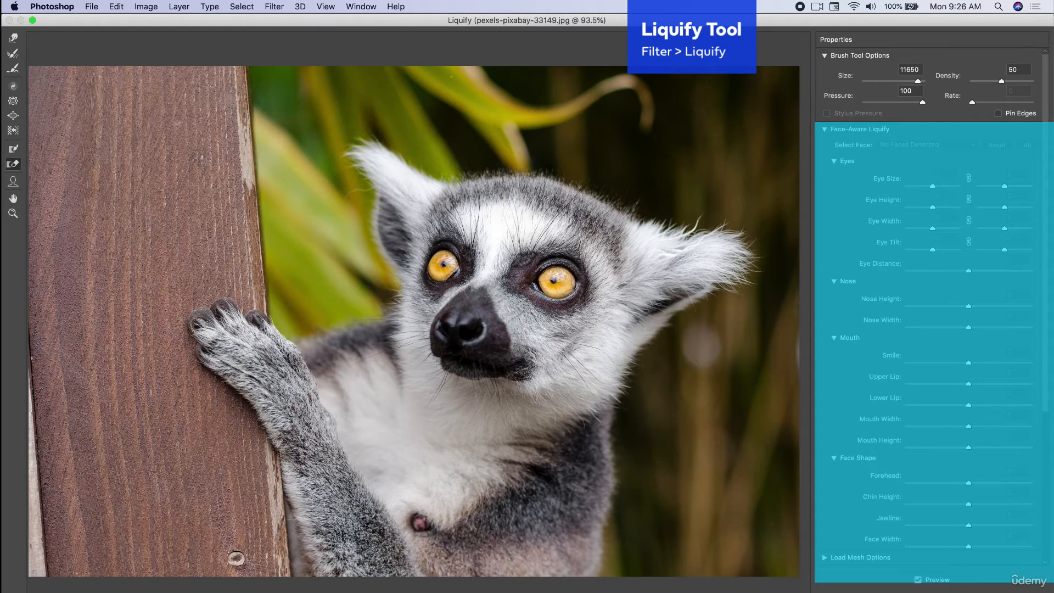
# - Collapse the Face-Aware Liquify options and choose the Forward Warp Tool
pyautogui.click(826, 129)
pyautogui.click(826, 129)
pyautogui.click(825, 131)
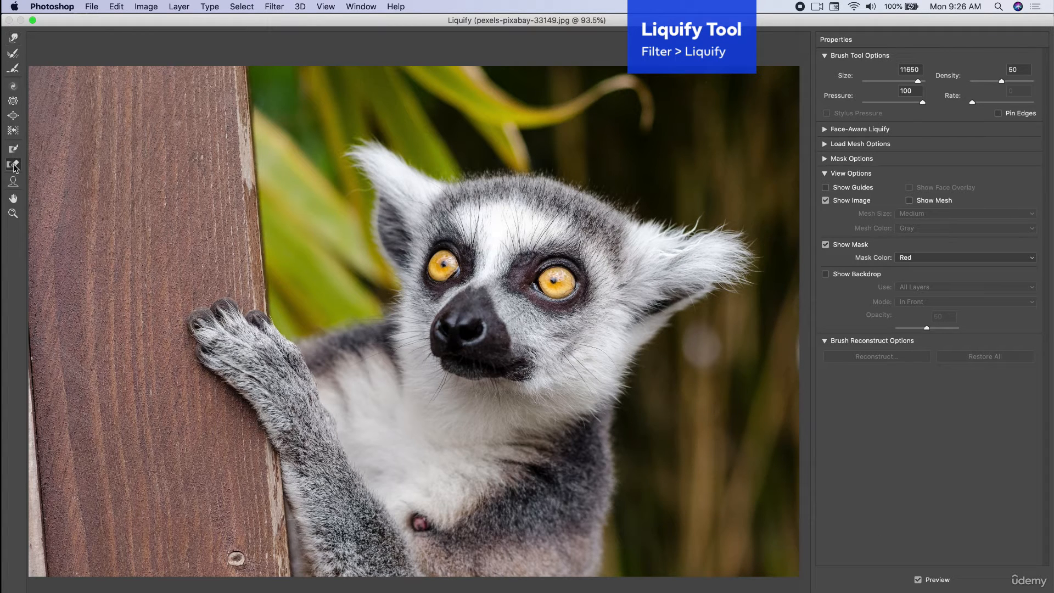
pyautogui.click(14, 41)
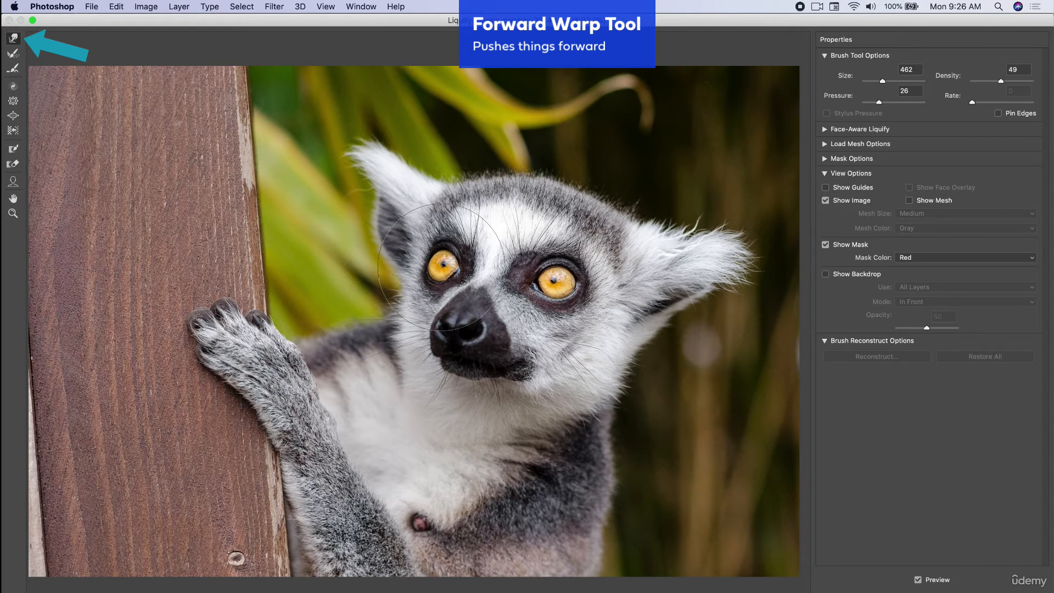
# - Try Forward Warp around the lemur's smaller eye with brush size 462 and a much smaller brush, undoing each push
pyautogui.moveTo(442, 266)
pyautogui.mouseDown()
pyautogui.moveTo(732, 155)
pyautogui.moveTo(755, 132)
pyautogui.mouseUp()
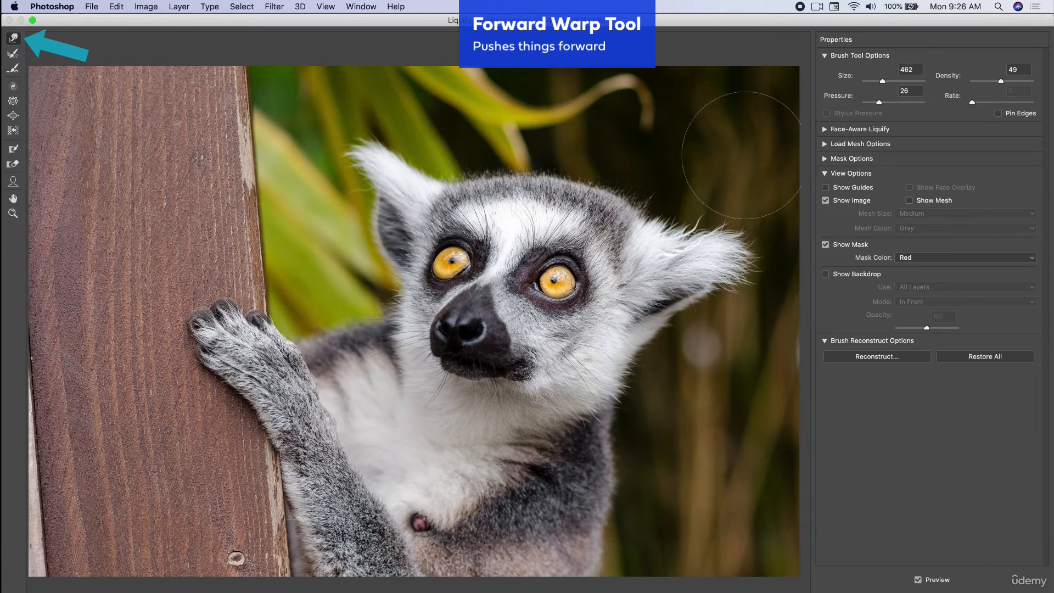
pyautogui.press('super+z')
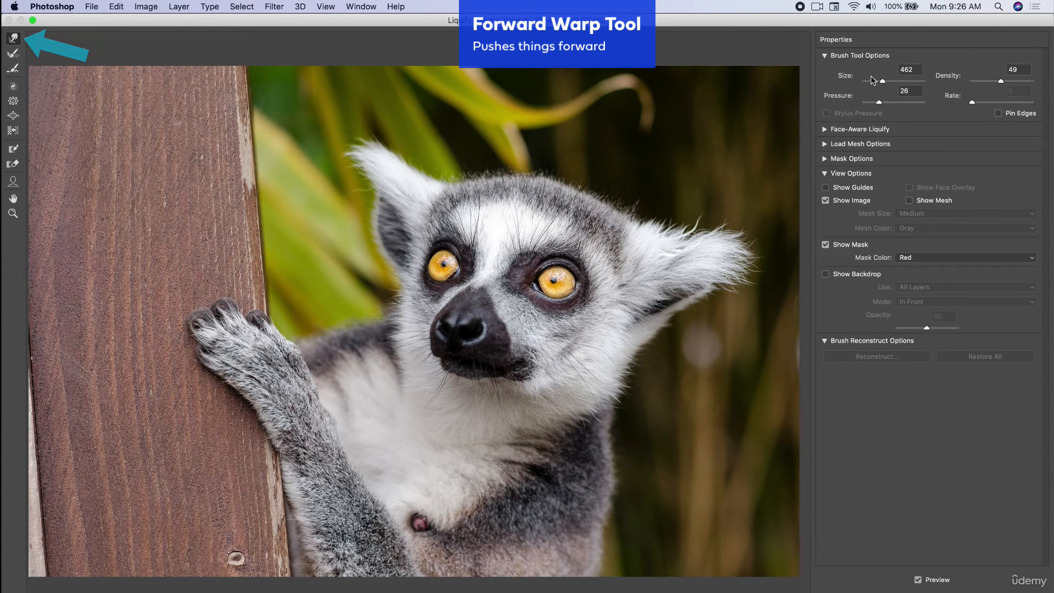
pyautogui.moveTo(883, 80); pyautogui.dragTo(851, 84)
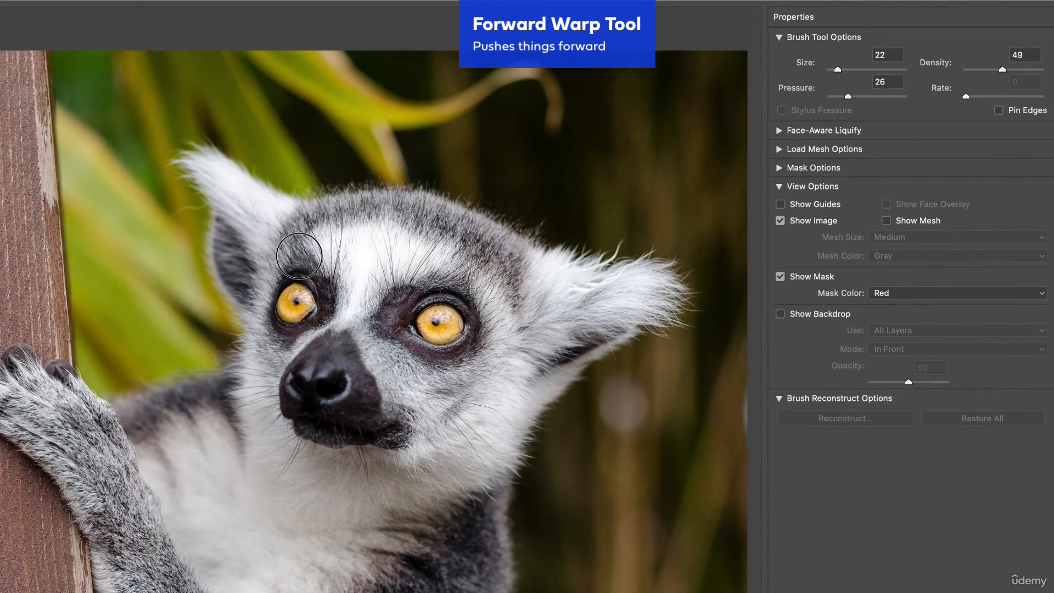
pyautogui.moveTo(300, 256); pyautogui.dragTo(301, 229)
pyautogui.hotkey('ctrl', 'z')
# - Enlarge the Forward Warp brush to size 1933, try pushing the lemur's face with it and undo the warp
pyautogui.press('[')
pyautogui.press('[')
pyautogui.press('[')
pyautogui.press('[')
pyautogui.press('[')
pyautogui.moveTo(316, 383)
pyautogui.mouseDown()
pyautogui.moveTo(429, 287)
pyautogui.moveTo(442, 305)
pyautogui.moveTo(406, 431)
pyautogui.moveTo(245, 436)
pyautogui.moveTo(154, 295)
pyautogui.moveTo(219, 258)
pyautogui.mouseUp()
pyautogui.hotkey('ctrl', 'z')
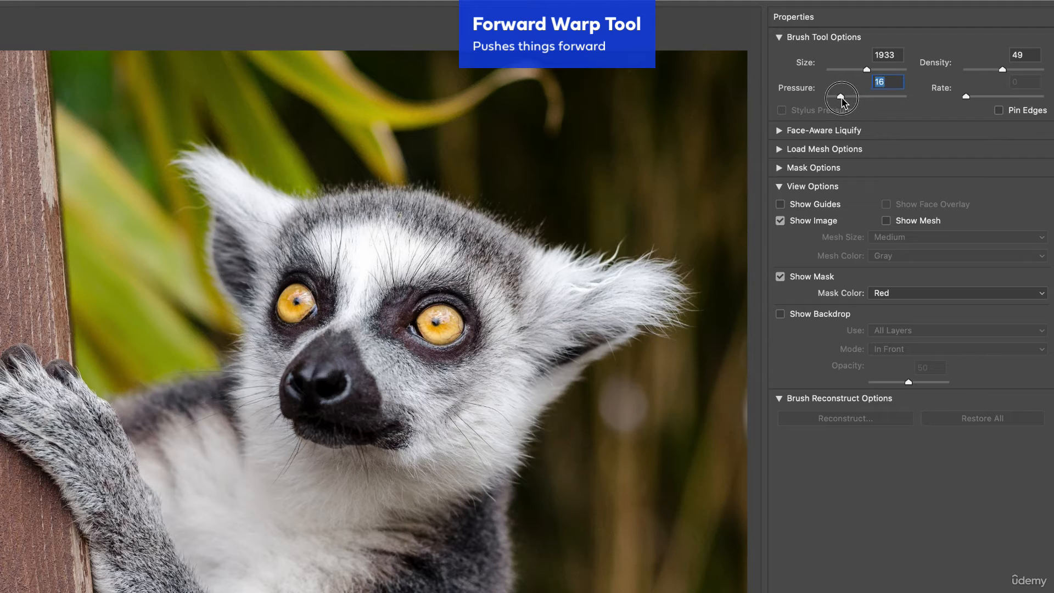
# - Try pushing the lemur's face at brush pressure 16 and again at pressure 67, undoing both warps
pyautogui.moveTo(360, 369)
pyautogui.mouseDown()
pyautogui.moveTo(349, 371)
pyautogui.moveTo(387, 331)
pyautogui.moveTo(436, 306)
pyautogui.mouseUp()
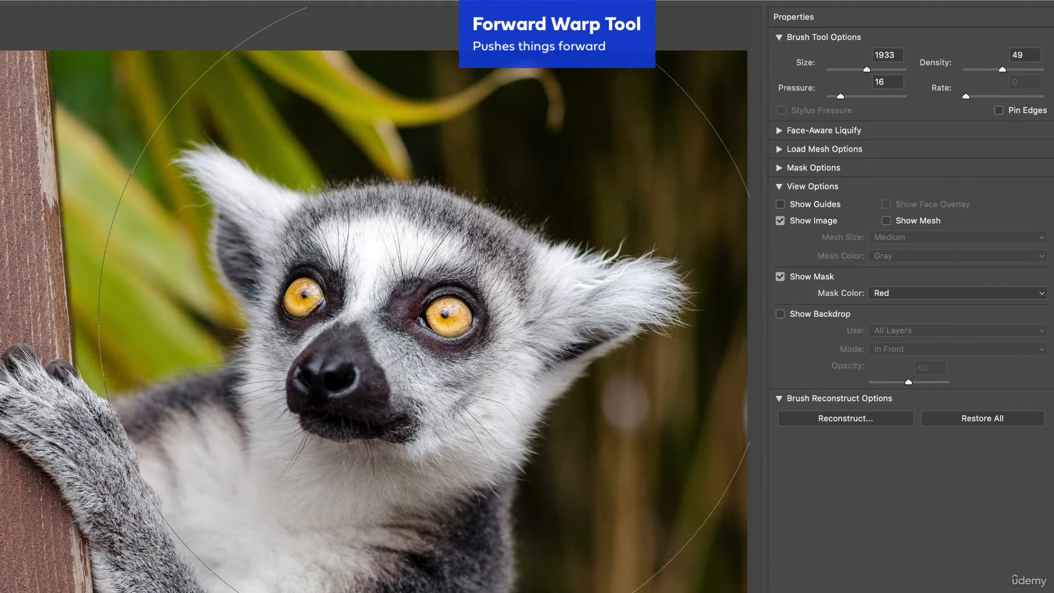
pyautogui.hotkey('ctrl', 'z')
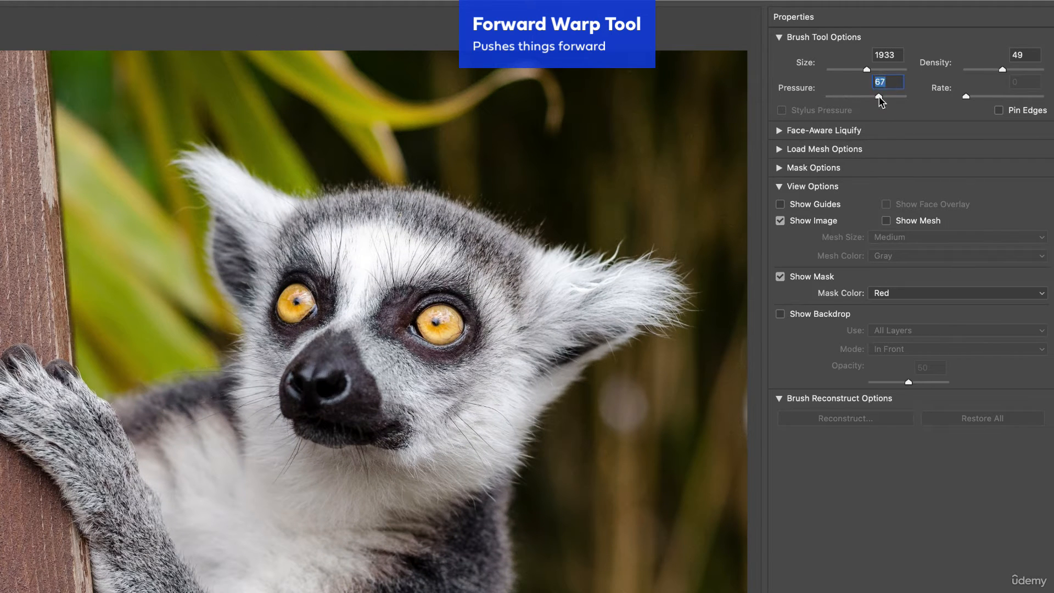
pyautogui.moveTo(321, 380)
pyautogui.mouseDown()
pyautogui.moveTo(412, 316)
pyautogui.moveTo(474, 245)
pyautogui.mouseUp()
pyautogui.hotkey('ctrl', 'z')
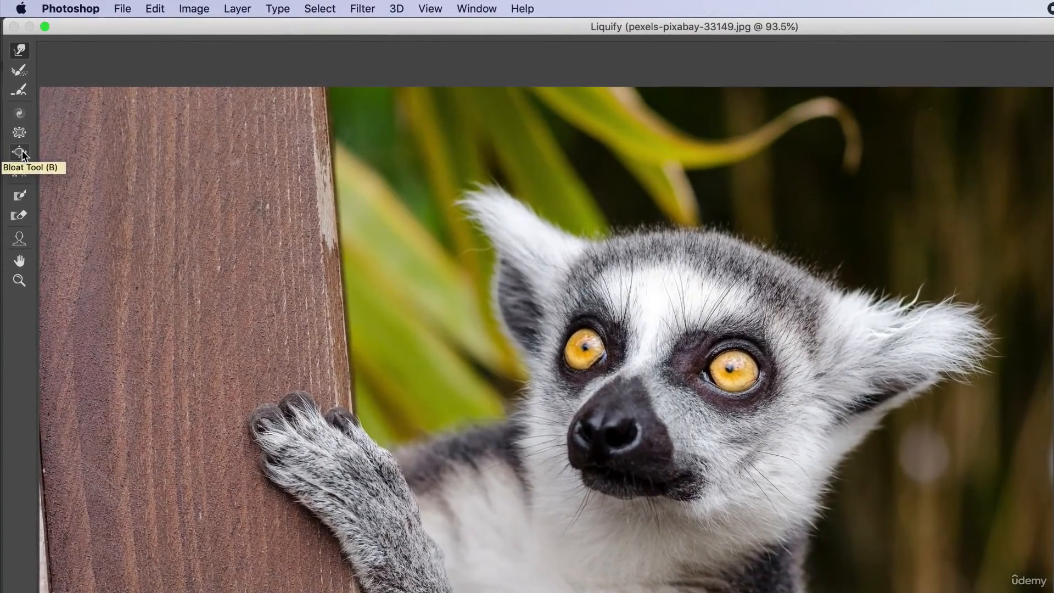
# - Try the Pucker Tool on the lemur's smaller eye and undo the effect
pyautogui.click(19, 133)
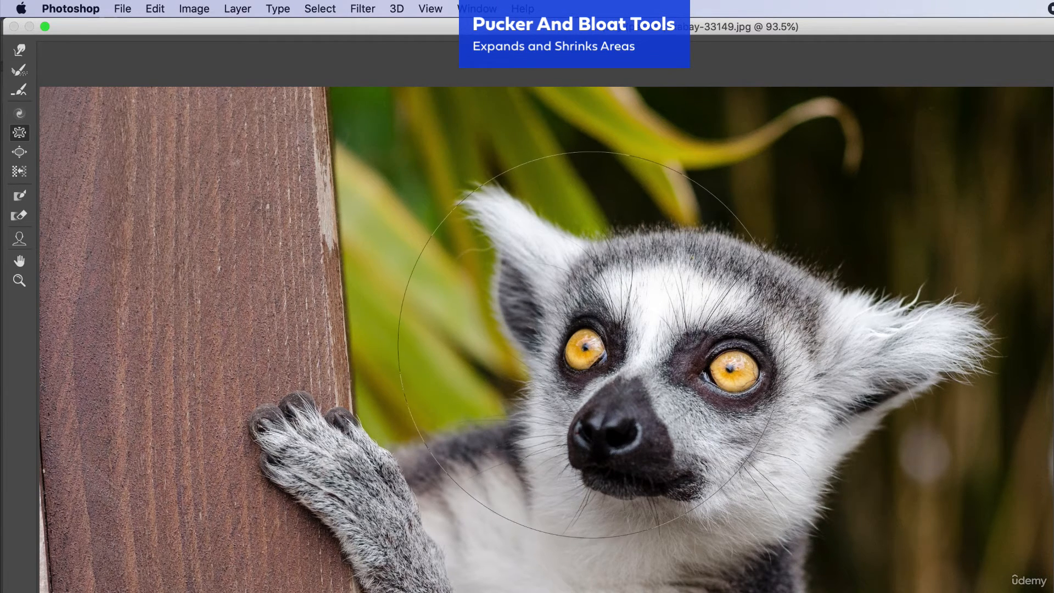
pyautogui.moveTo(594, 344); pyautogui.dragTo(594, 345)
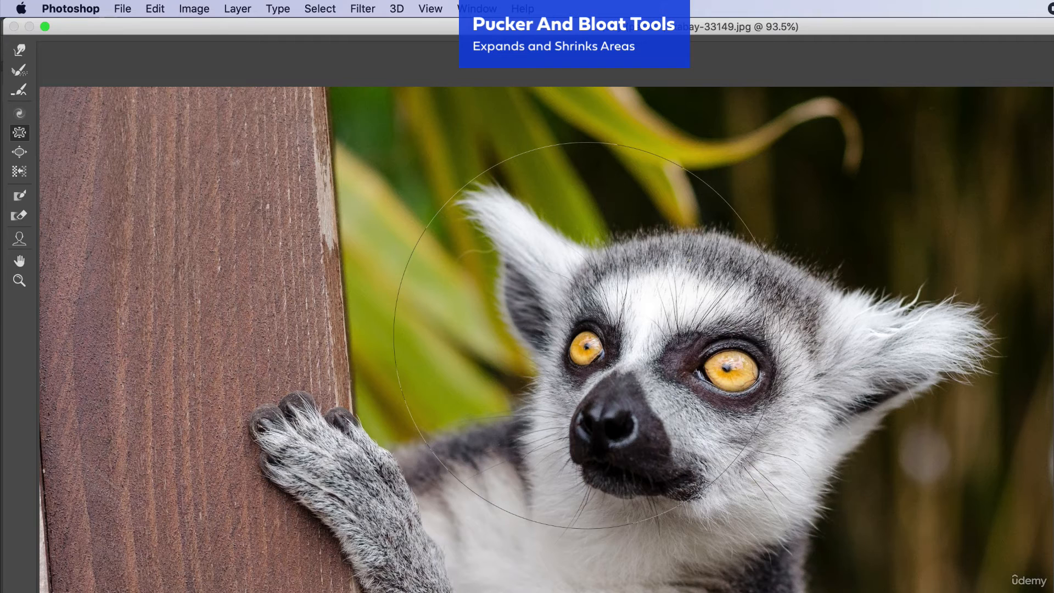
pyautogui.press('super+z')
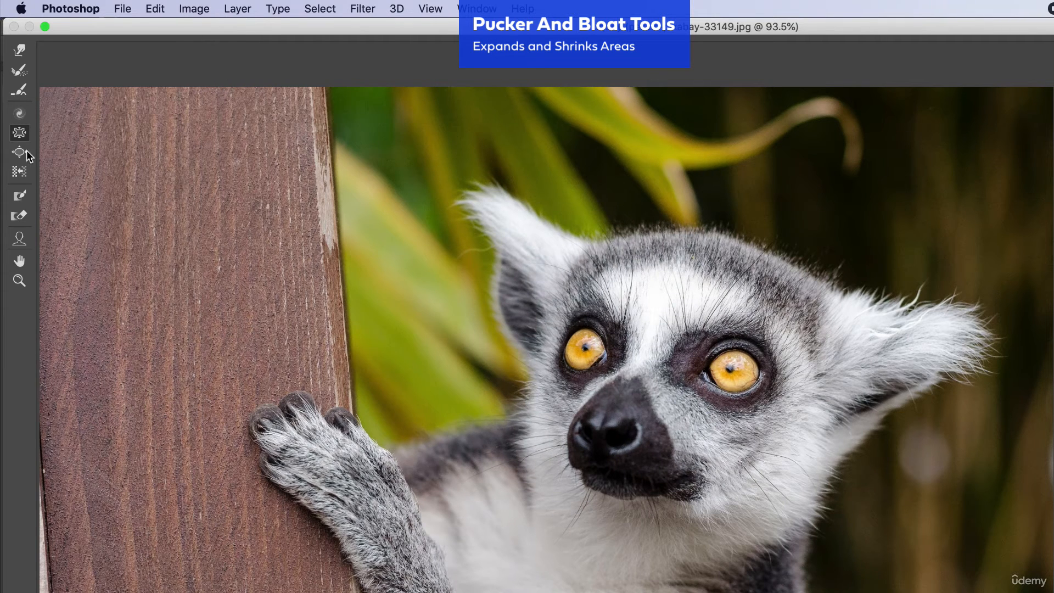
# - Reselect the Pucker Tool and reduce its brush size to 215
pyautogui.click(19, 134)
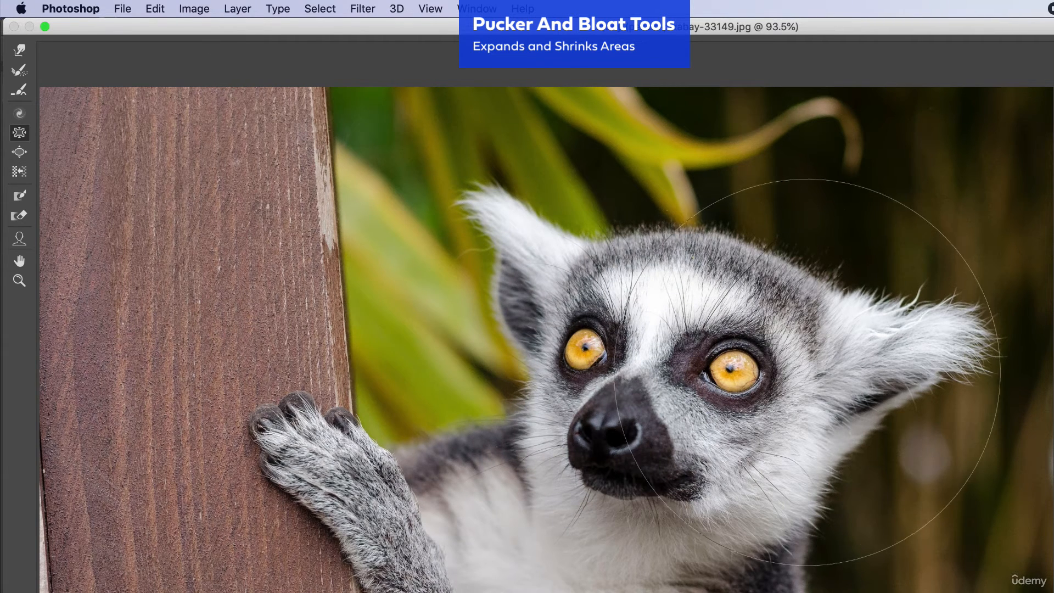
pyautogui.click(739, 363)
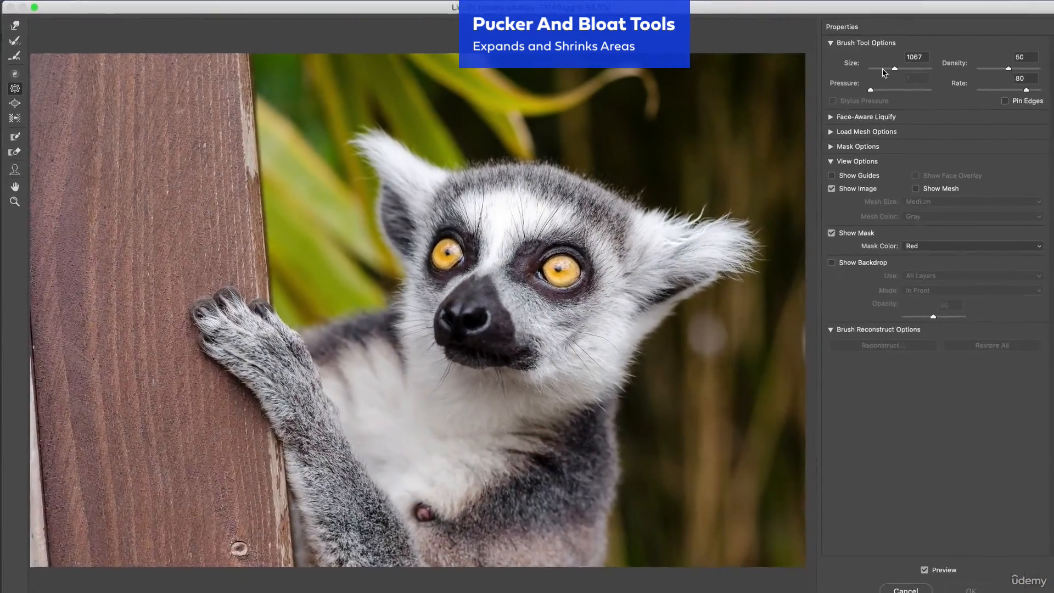
pyautogui.click(885, 70)
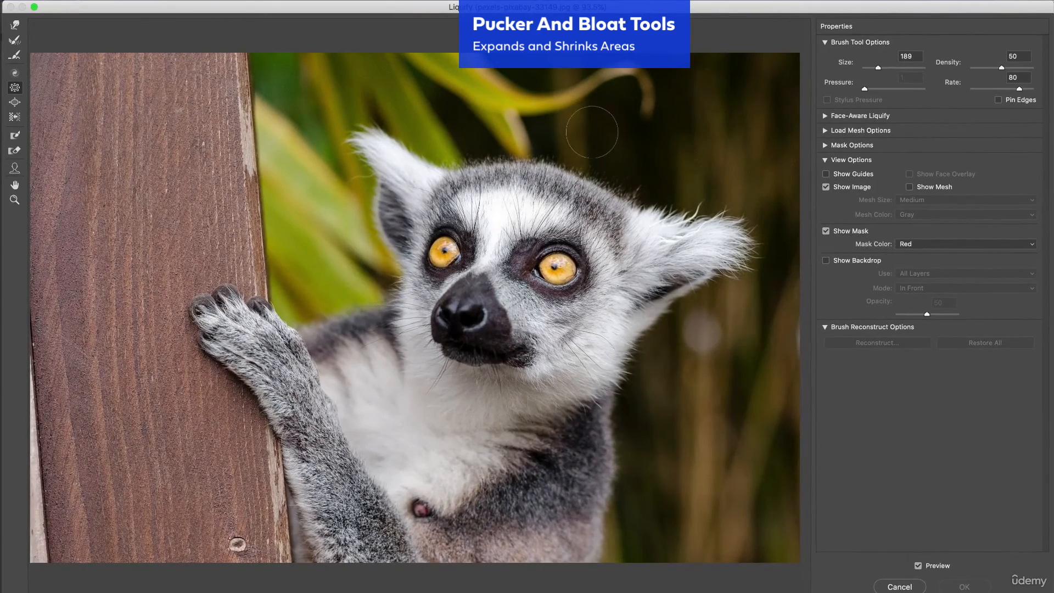
pyautogui.moveTo(877, 68); pyautogui.dragTo(879, 68)
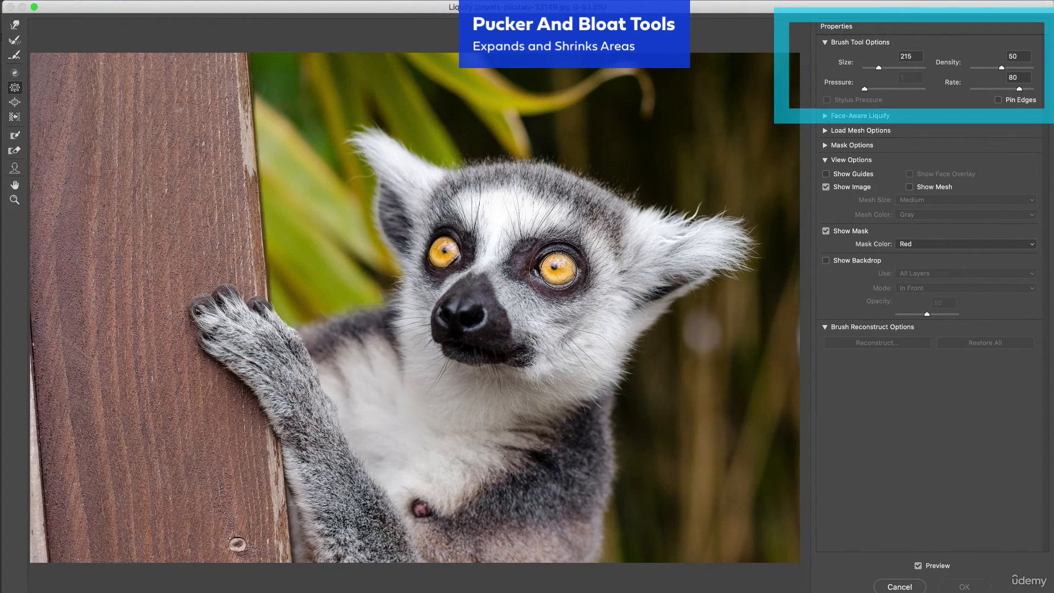
# - Try the Pucker Tool at brush size 215 on the lemur's larger eye and toggle the effect for comparison
pyautogui.click(557, 269)
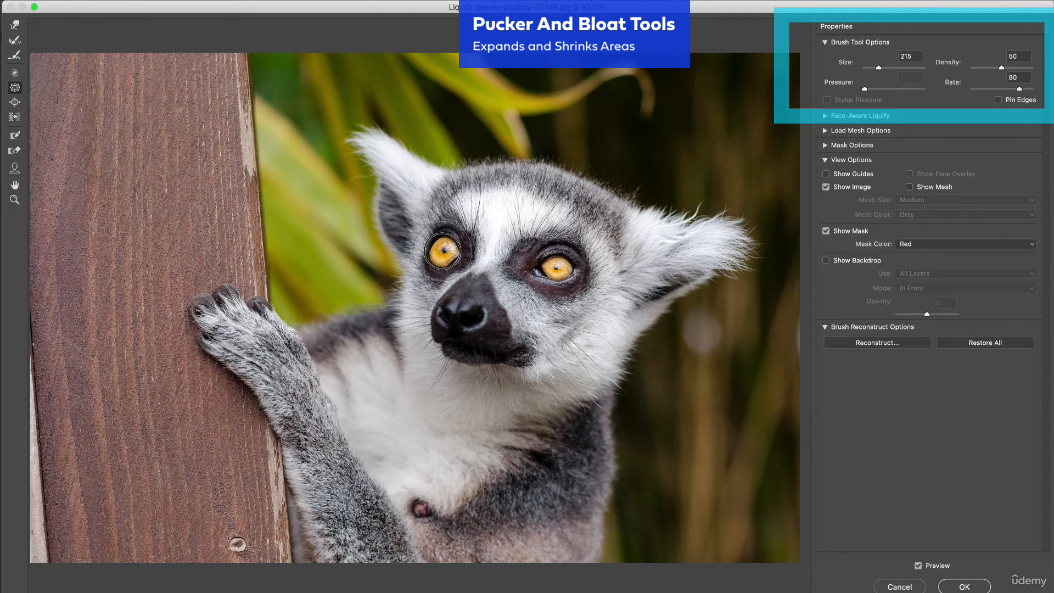
pyautogui.press('super+alt+z')
pyautogui.press('super+alt+z')
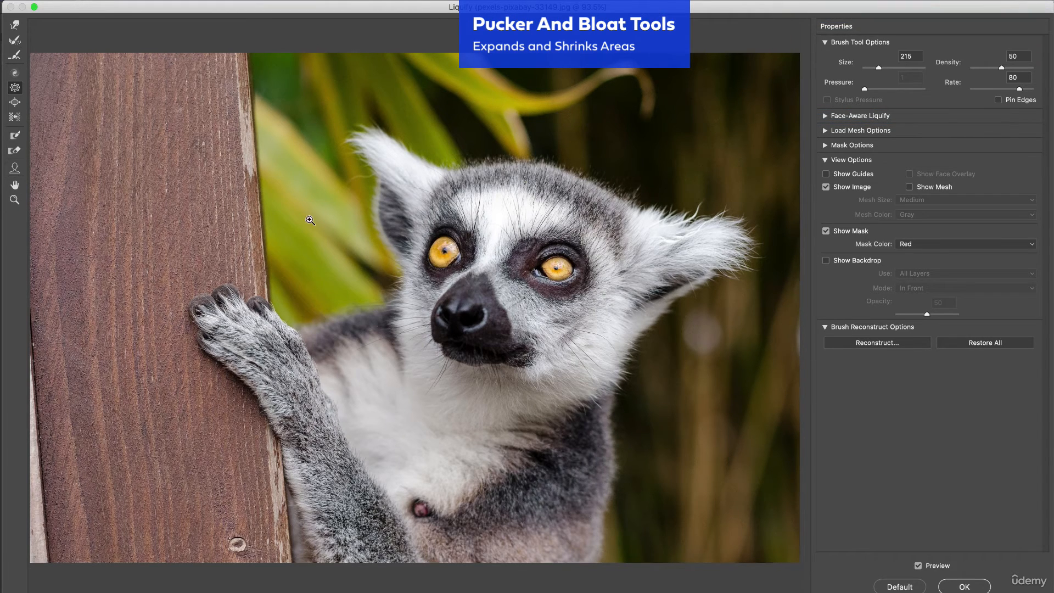
# - Try the Bloat Tool at brush size 609 on both lemur eyes, then enlarge the smaller eye further and undo that enlargement
pyautogui.click(17, 106)
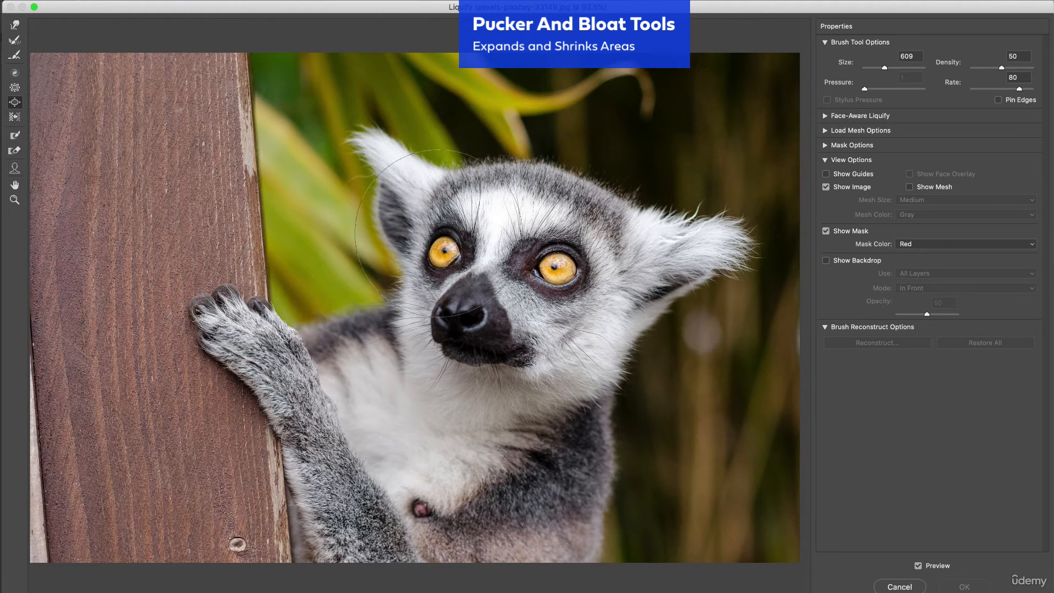
pyautogui.moveTo(443, 251); pyautogui.dragTo(443, 250)
pyautogui.moveTo(559, 262); pyautogui.dragTo(559, 262)
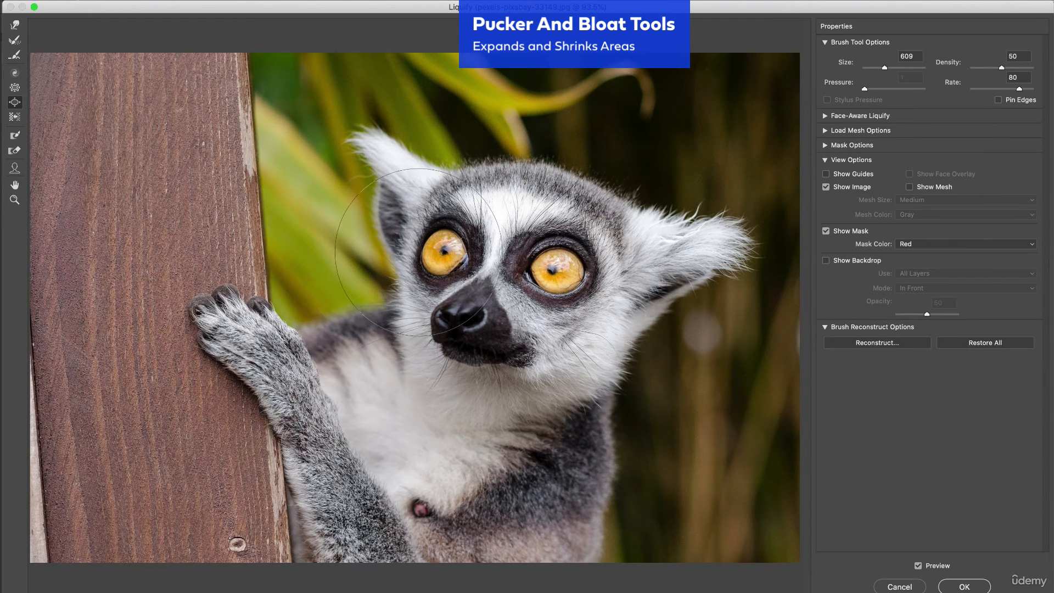
pyautogui.moveTo(442, 269); pyautogui.dragTo(442, 269)
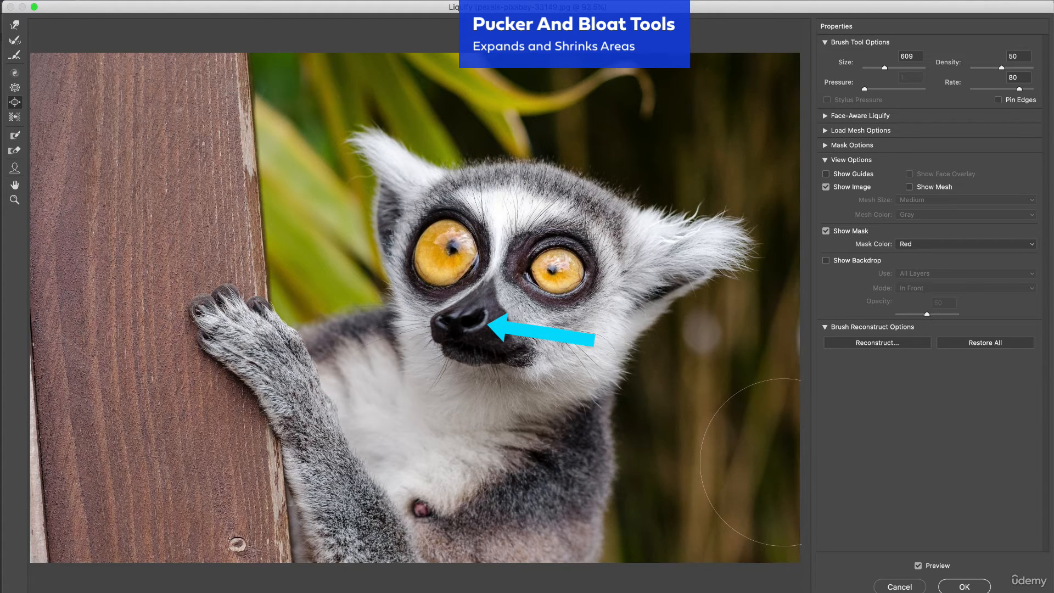
pyautogui.press('super+z')
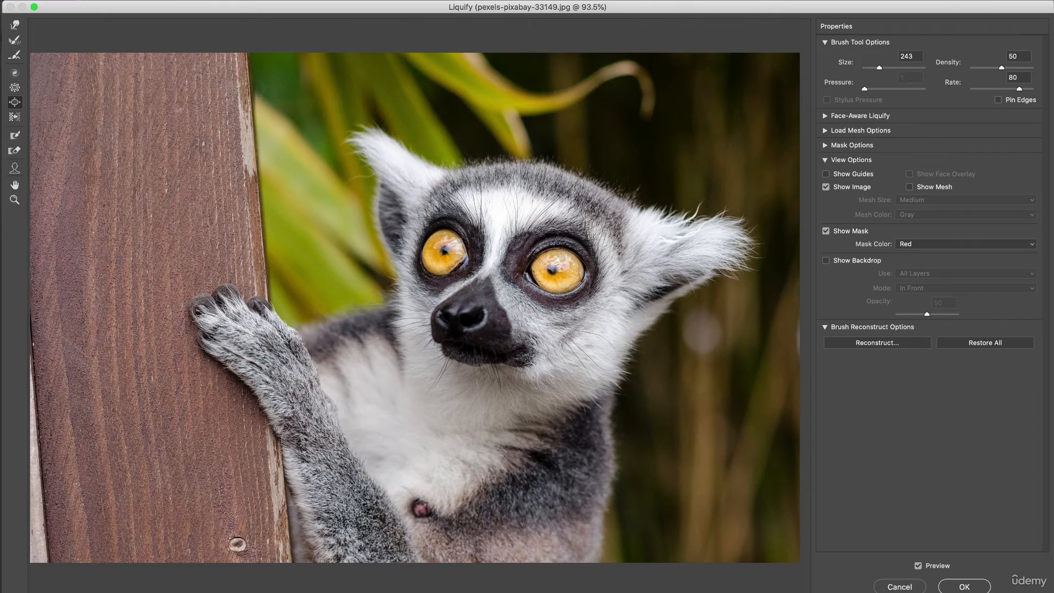
# - Try the Bloat Tool at brush size 243 on the lemur's larger eye, including its reversed shrinking effect
pyautogui.click(551, 273)
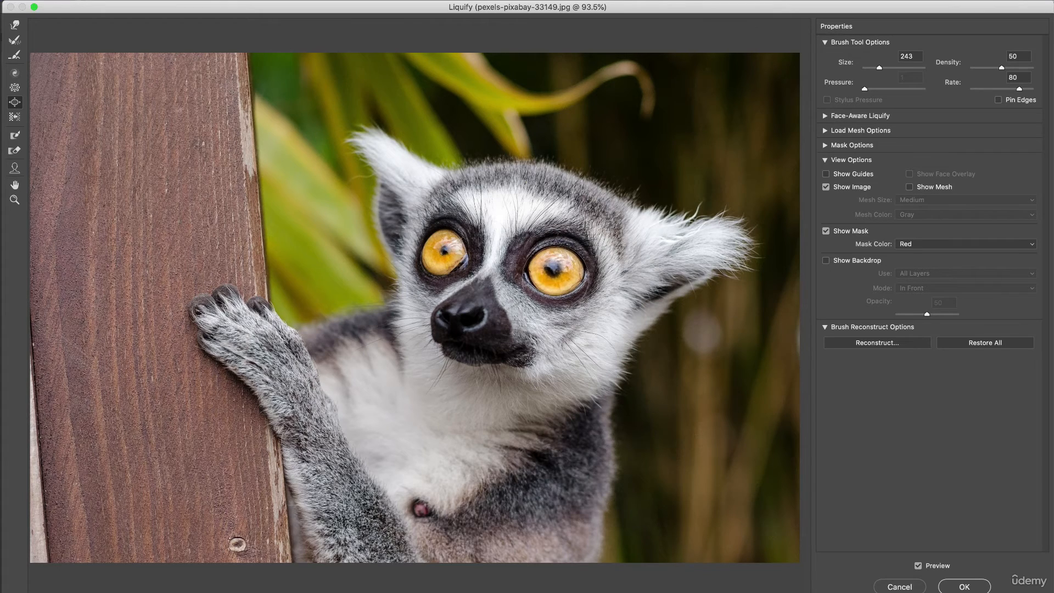
pyautogui.keyDown('alt'); pyautogui.click(562, 274); pyautogui.keyUp('alt')
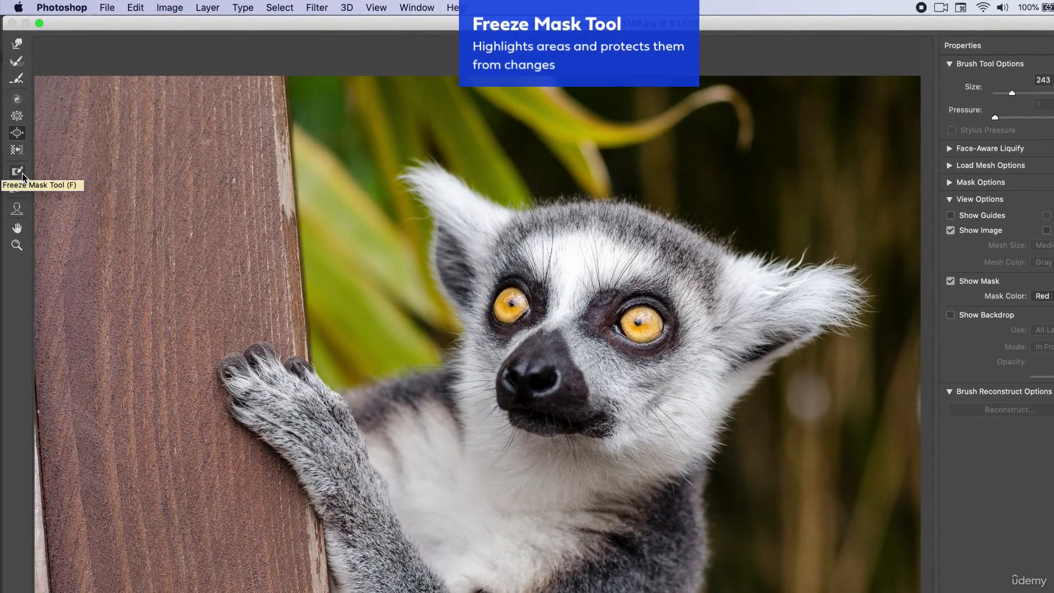
# - Paint a freeze mask over the lemur's nose, forehead, ears and neck with a size 378 brush, leaving the area around the eyes unmasked
pyautogui.click(22, 175)
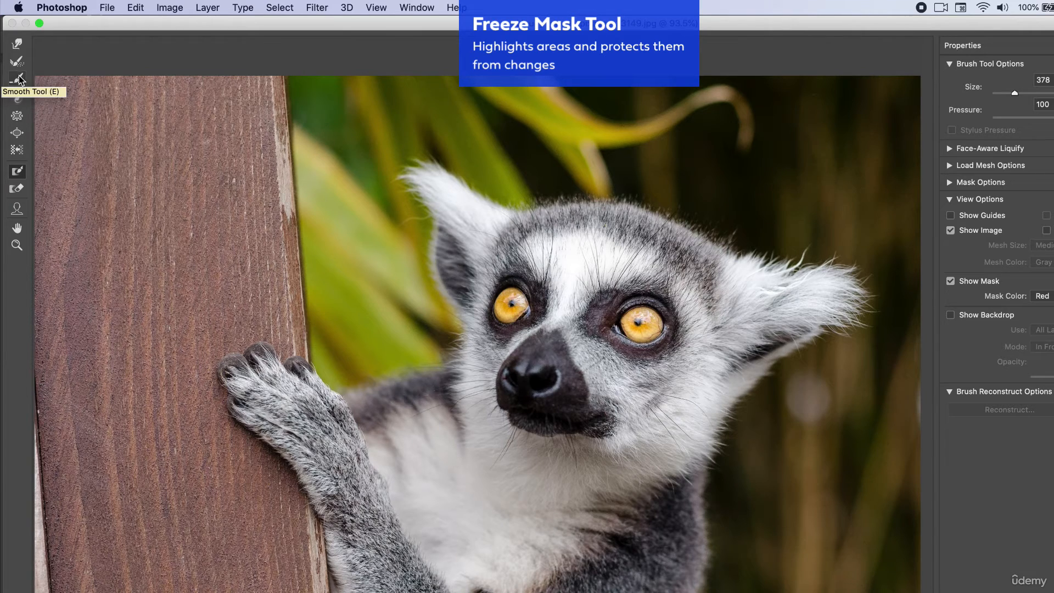
pyautogui.moveTo(549, 400)
pyautogui.mouseDown()
pyautogui.moveTo(541, 384)
pyautogui.moveTo(458, 396)
pyautogui.moveTo(399, 297)
pyautogui.moveTo(472, 190)
pyautogui.moveTo(604, 195)
pyautogui.moveTo(804, 271)
pyautogui.moveTo(831, 334)
pyautogui.moveTo(760, 253)
pyautogui.moveTo(684, 428)
pyautogui.moveTo(573, 437)
pyautogui.moveTo(494, 465)
pyautogui.moveTo(352, 231)
pyautogui.moveTo(461, 137)
pyautogui.moveTo(733, 159)
pyautogui.moveTo(875, 329)
pyautogui.moveTo(777, 513)
pyautogui.moveTo(777, 477)
pyautogui.moveTo(805, 519)
pyautogui.mouseUp()
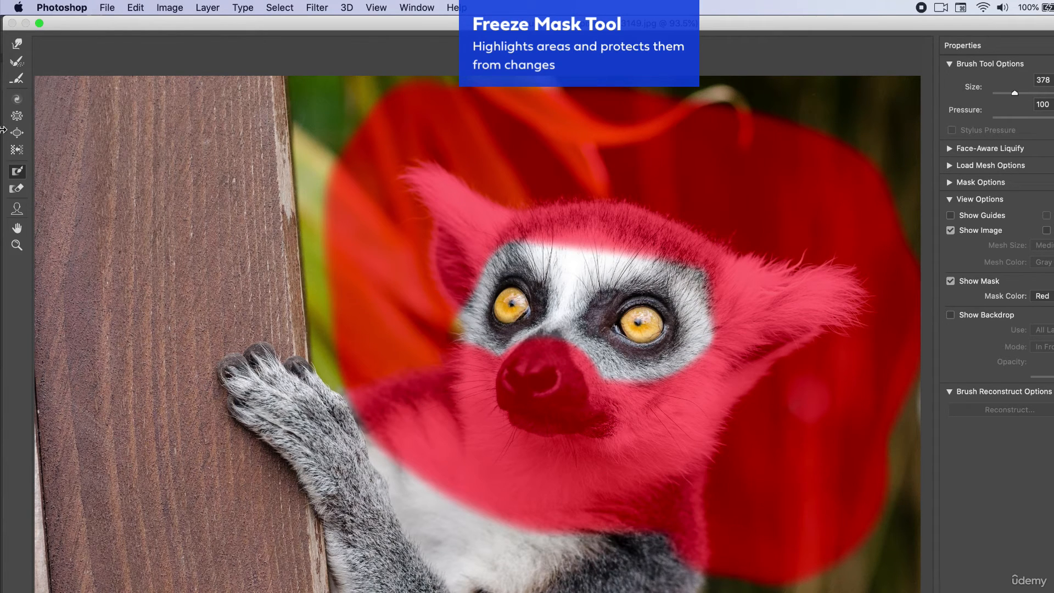
# - Enlarge both lemur eyes inside the unmasked area with the Bloat Tool at brush size 557
pyautogui.moveTo(1012, 94); pyautogui.dragTo(1019, 93)
pyautogui.click(513, 302)
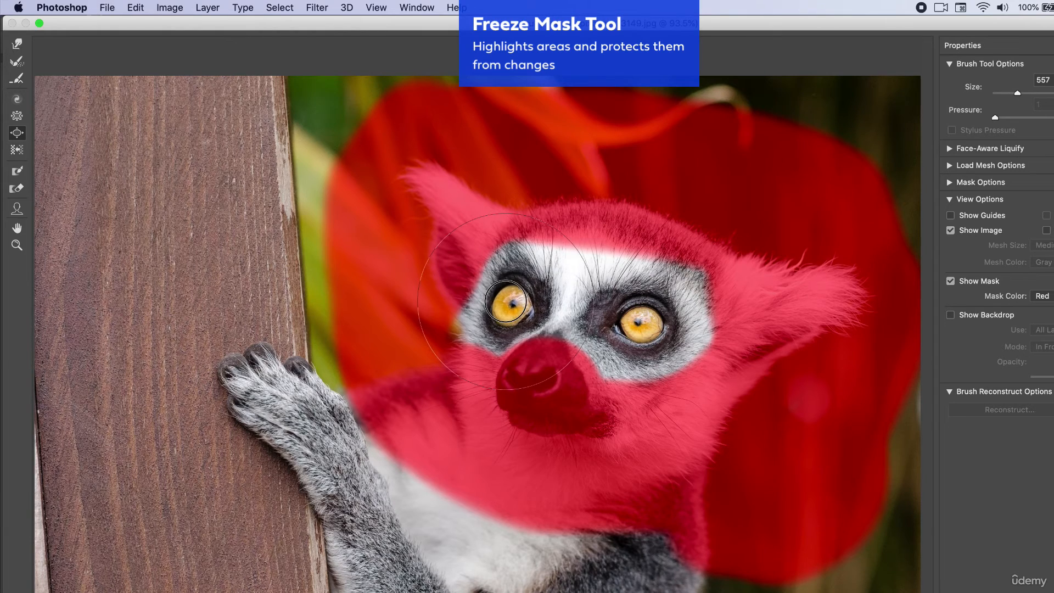
pyautogui.click(648, 320)
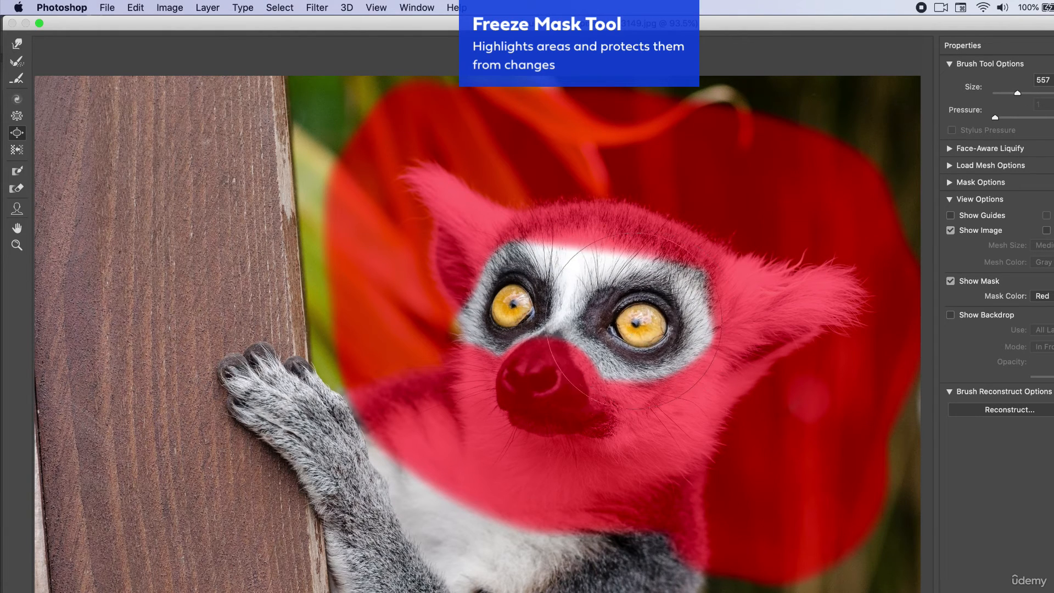
pyautogui.click(522, 304)
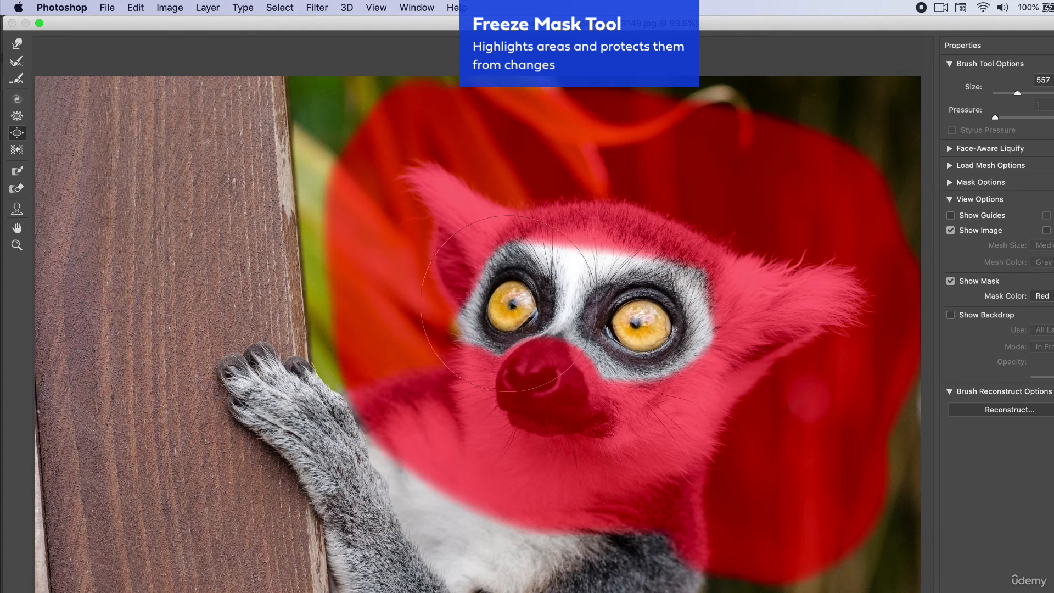
# - Remove the entire freeze mask around the lemur's eyes with an oversized Thaw Mask brush
pyautogui.click(19, 191)
pyautogui.click(18, 173)
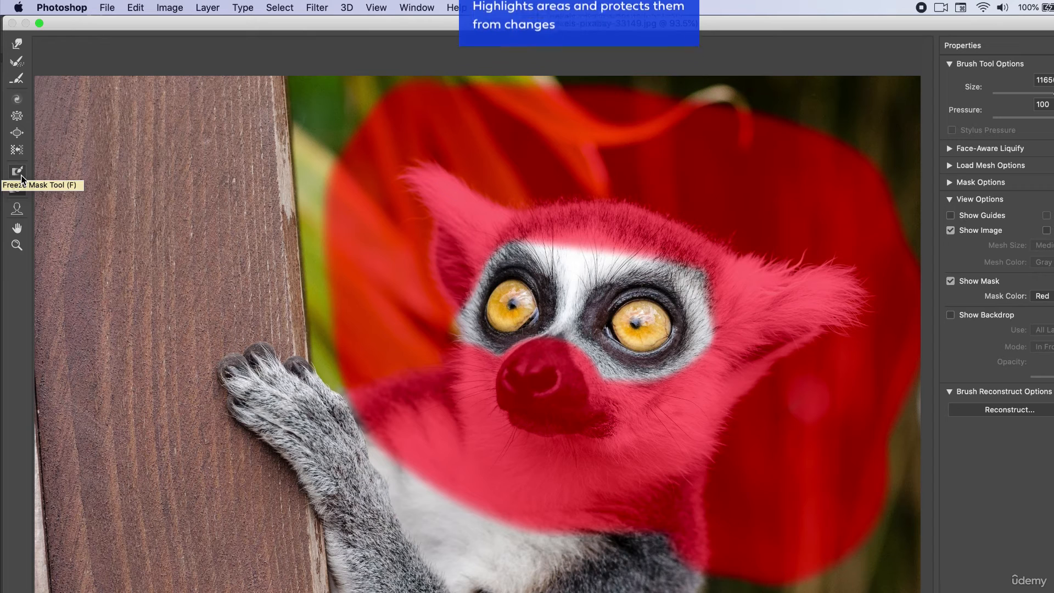
pyautogui.click(18, 189)
pyautogui.click(385, 295)
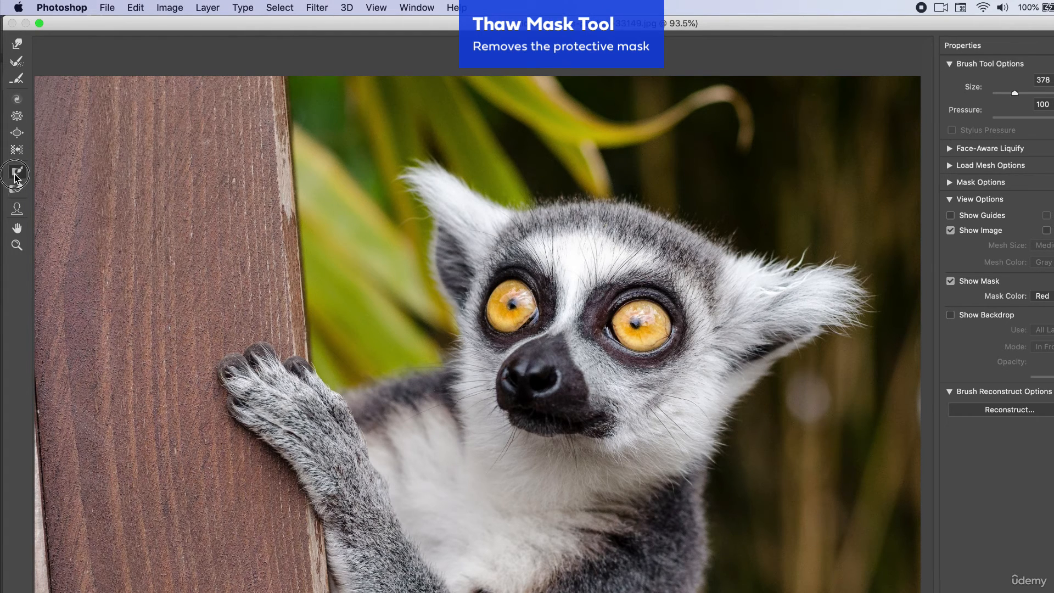
# - Paint a freeze mask over the background and the wooden post around the lemur with a size 378 brush
pyautogui.moveTo(368, 332)
pyautogui.mouseDown()
pyautogui.moveTo(399, 326)
pyautogui.moveTo(352, 181)
pyautogui.moveTo(368, 136)
pyautogui.moveTo(423, 105)
pyautogui.moveTo(552, 150)
pyautogui.moveTo(691, 152)
pyautogui.moveTo(756, 192)
pyautogui.moveTo(900, 238)
pyautogui.moveTo(903, 358)
pyautogui.moveTo(820, 400)
pyautogui.moveTo(767, 450)
pyautogui.moveTo(740, 517)
pyautogui.moveTo(748, 591)
pyautogui.moveTo(812, 447)
pyautogui.mouseUp()
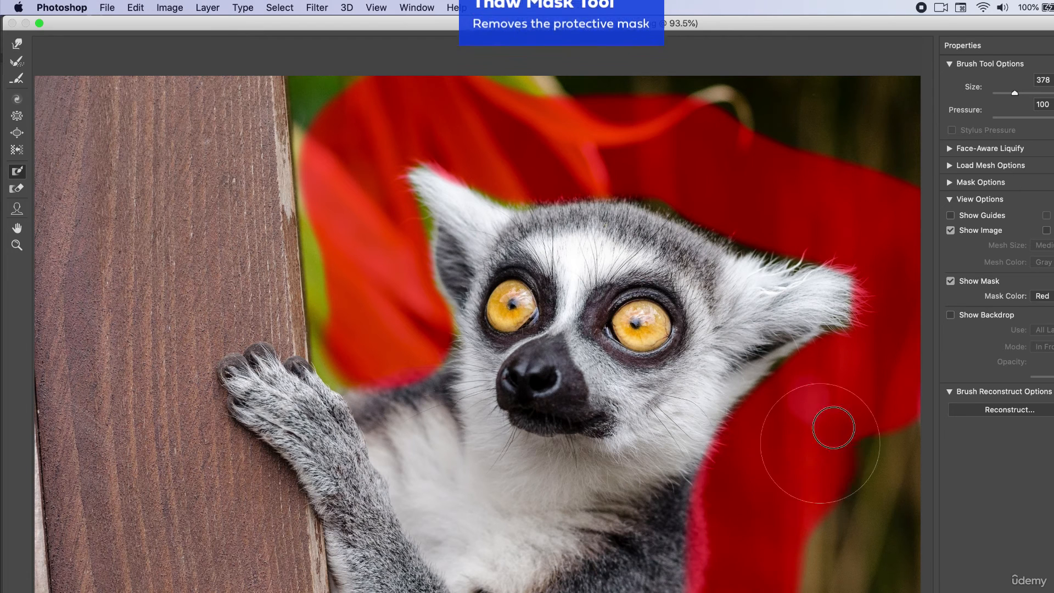
pyautogui.moveTo(810, 212)
pyautogui.mouseDown()
pyautogui.moveTo(783, 218)
pyautogui.moveTo(673, 166)
pyautogui.moveTo(546, 140)
pyautogui.moveTo(557, 96)
pyautogui.moveTo(931, 118)
pyautogui.moveTo(772, 113)
pyautogui.moveTo(475, 78)
pyautogui.moveTo(324, 83)
pyautogui.moveTo(297, 180)
pyautogui.moveTo(306, 289)
pyautogui.moveTo(347, 332)
pyautogui.moveTo(325, 301)
pyautogui.moveTo(275, 284)
pyautogui.moveTo(181, 312)
pyautogui.moveTo(165, 346)
pyautogui.moveTo(158, 424)
pyautogui.moveTo(256, 553)
pyautogui.moveTo(265, 514)
pyautogui.moveTo(176, 428)
pyautogui.mouseUp()
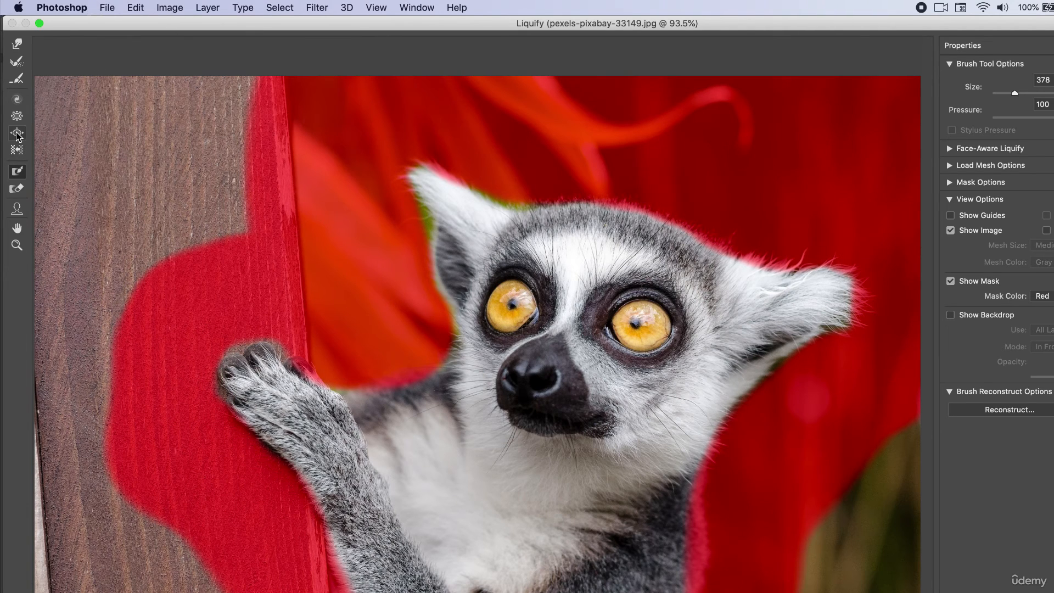
# - Try the Twirl Clockwise Tool at brush size 1146 on the lemur's face and undo the twist
pyautogui.click(16, 103)
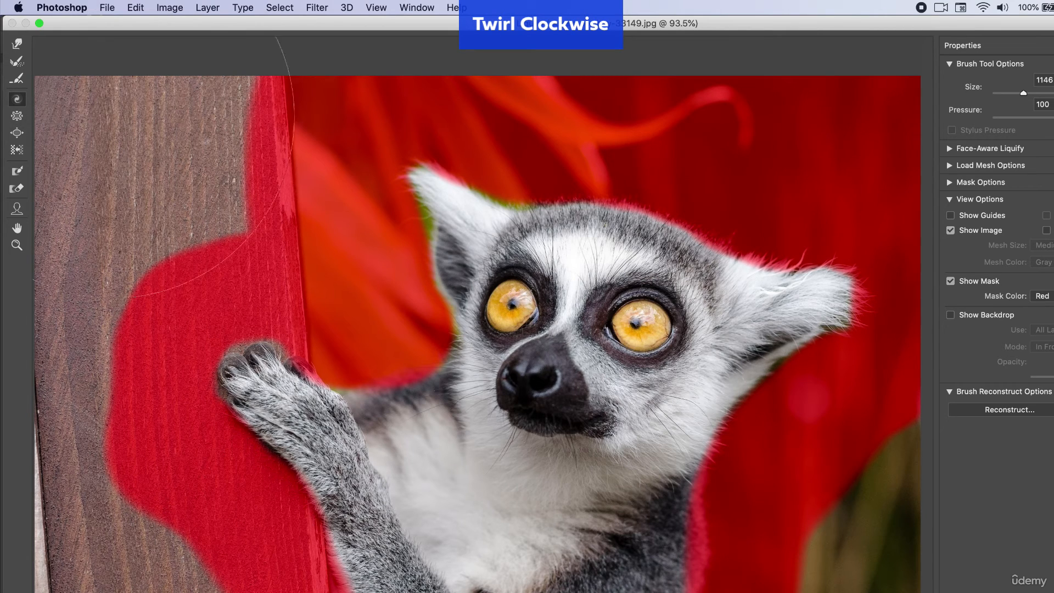
pyautogui.click(562, 353)
pyautogui.moveTo(562, 354); pyautogui.dragTo(563, 353)
pyautogui.moveTo(506, 335); pyautogui.dragTo(529, 352)
pyautogui.moveTo(600, 338); pyautogui.dragTo(600, 338)
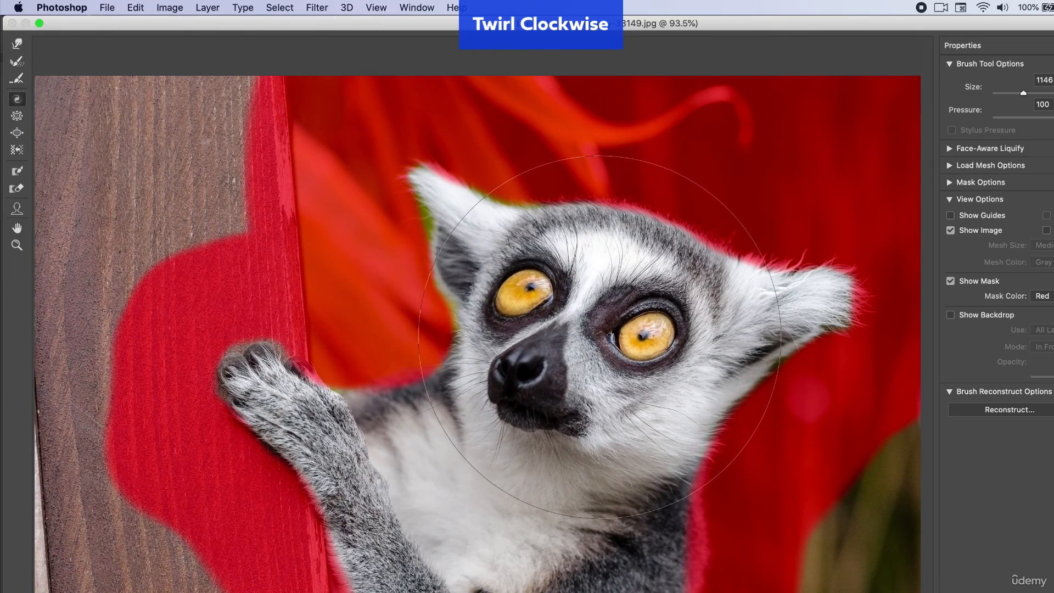
pyautogui.press('super+z')
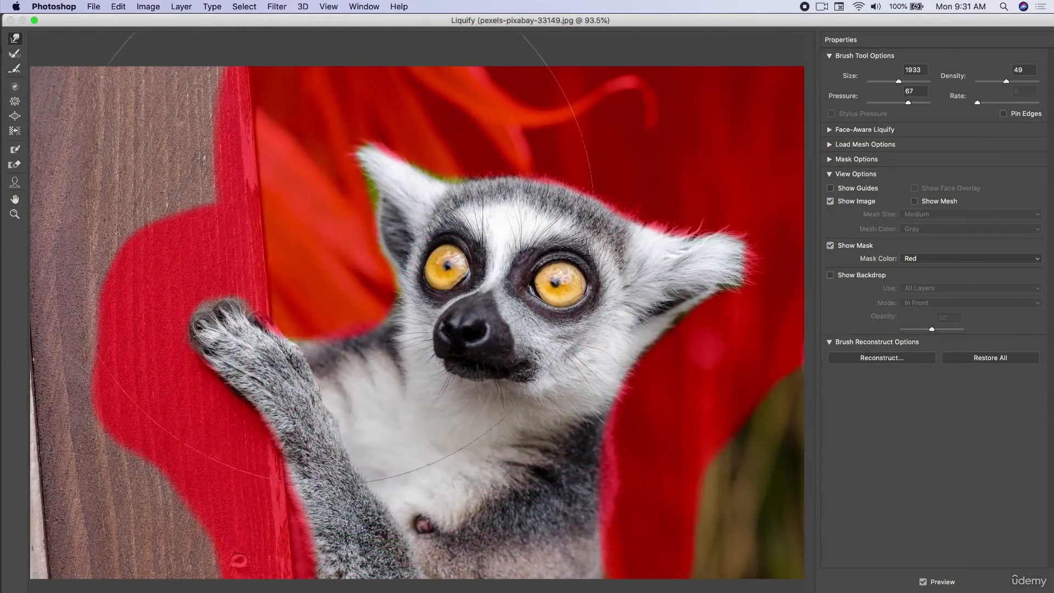
# - Push the lemur's face and both ears outward with Forward Warp at size 1505 and pressure 46, and apply the Liquify filter
pyautogui.moveTo(908, 102); pyautogui.dragTo(897, 105)
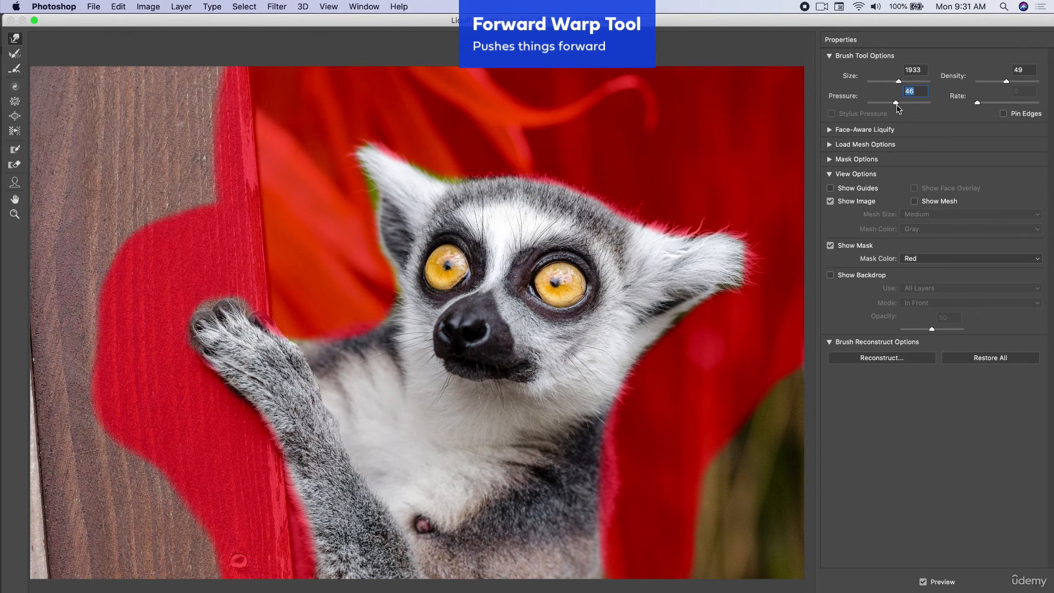
pyautogui.moveTo(899, 83); pyautogui.dragTo(897, 83)
pyautogui.moveTo(432, 244); pyautogui.dragTo(434, 233)
pyautogui.moveTo(631, 277); pyautogui.dragTo(646, 270)
pyautogui.moveTo(710, 276); pyautogui.dragTo(777, 266)
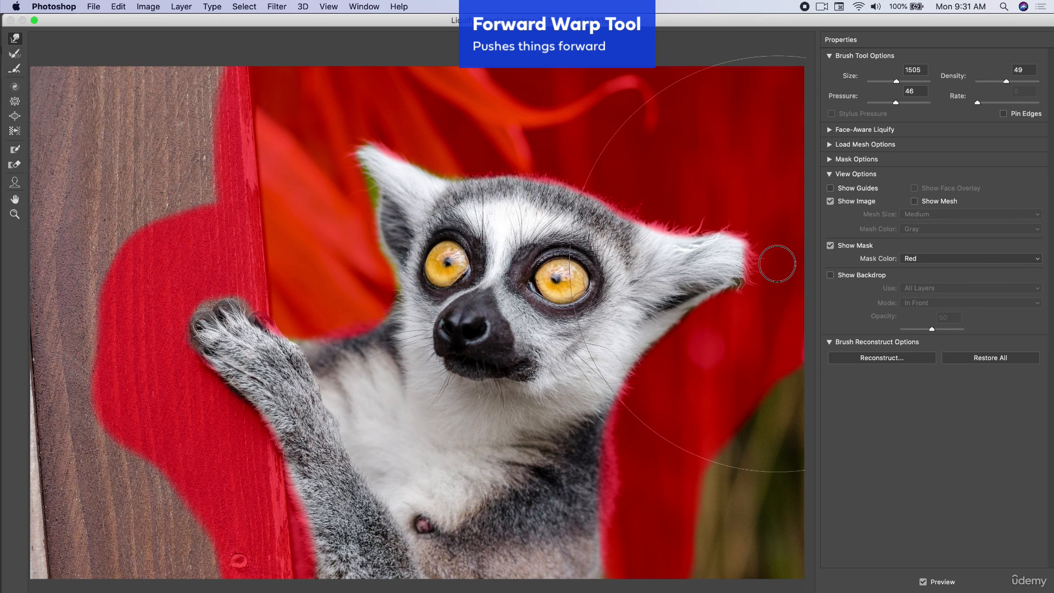
pyautogui.moveTo(369, 157)
pyautogui.mouseDown()
pyautogui.moveTo(344, 125)
pyautogui.moveTo(349, 133)
pyautogui.mouseUp()
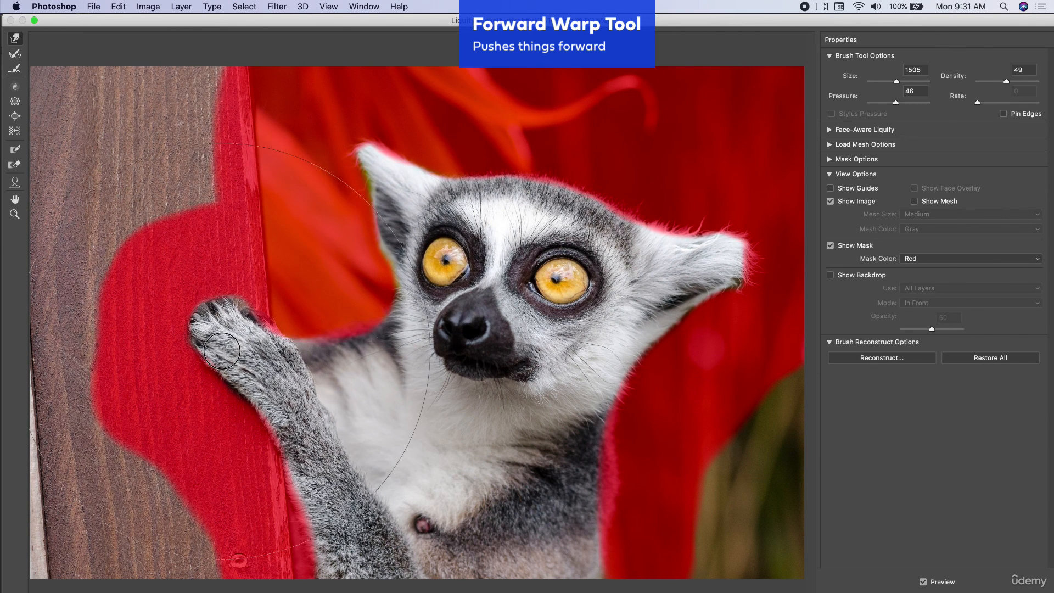
pyautogui.press('a')
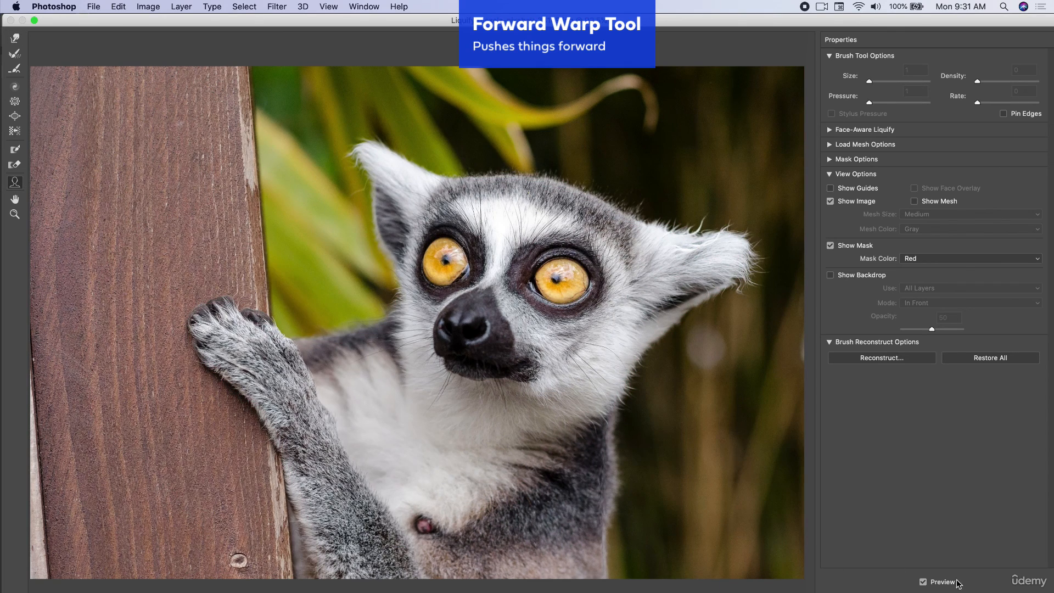
pyautogui.press('Return')
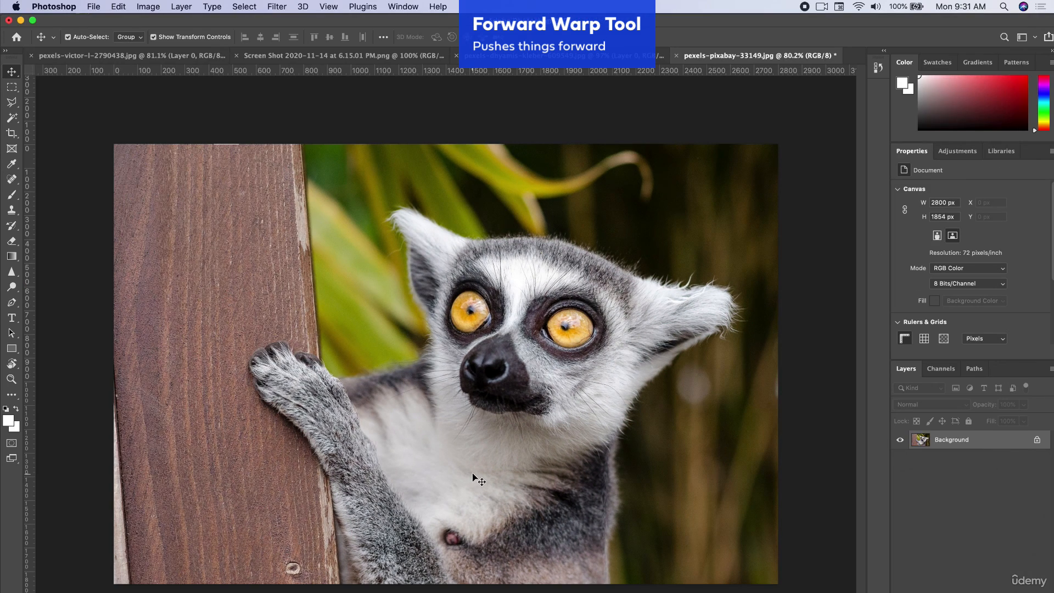
# - Undo and redo the Liquify filter to compare the lemur before and after the reshaping
pyautogui.press('super+z')
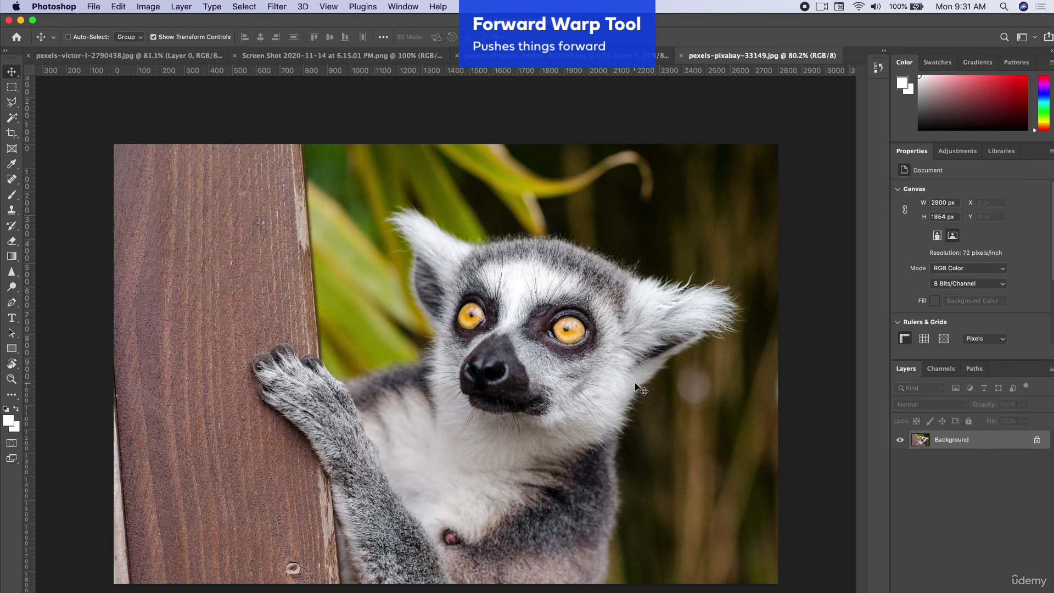
pyautogui.click(130, 6)
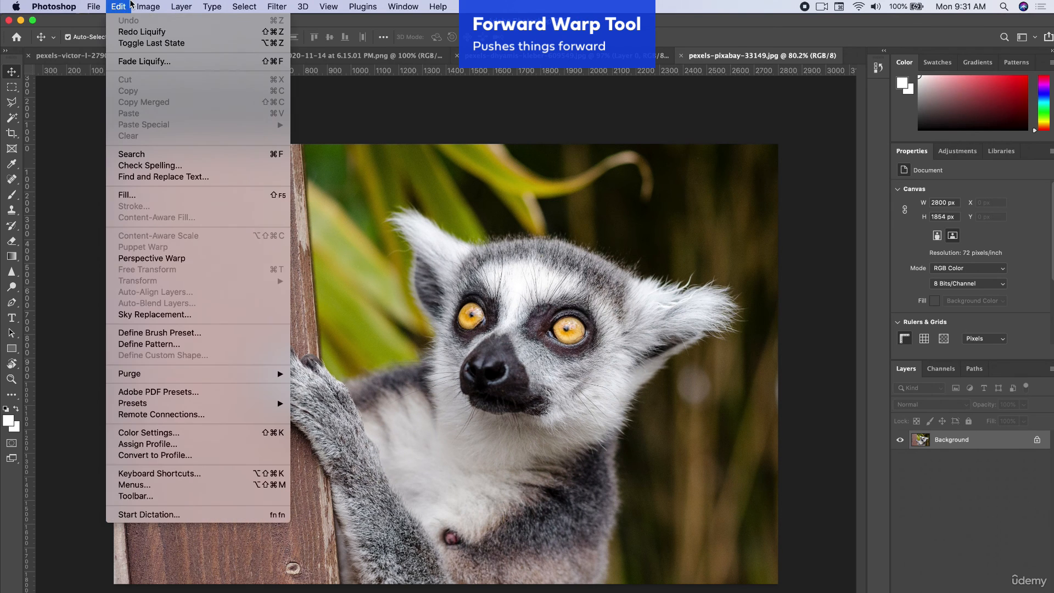
pyautogui.click(130, 32)
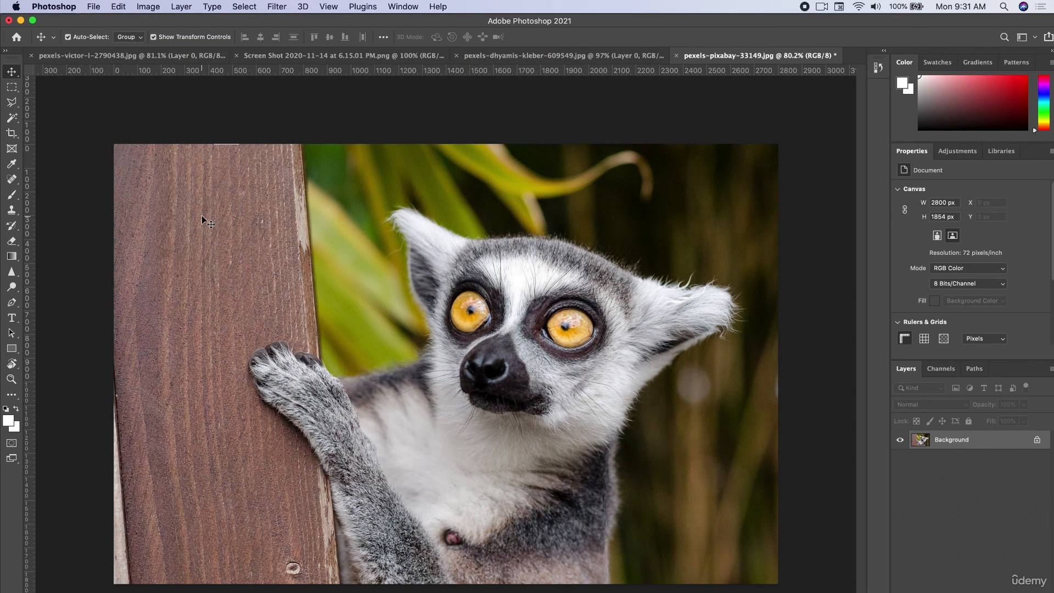